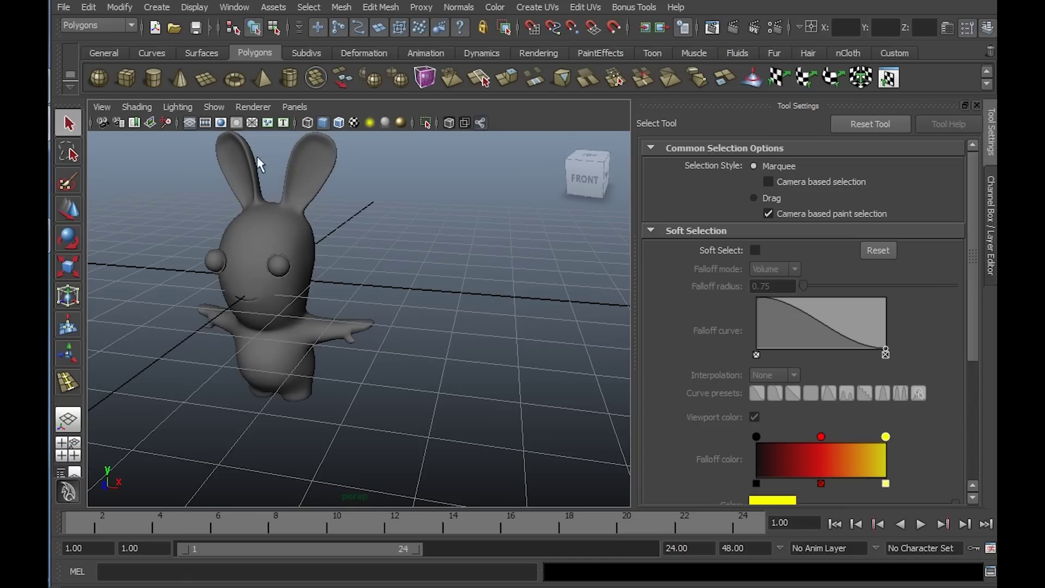
- Create a polygon cube on the grid beside the rabbit model
click(126, 79)
drag(421, 282, 506, 351)
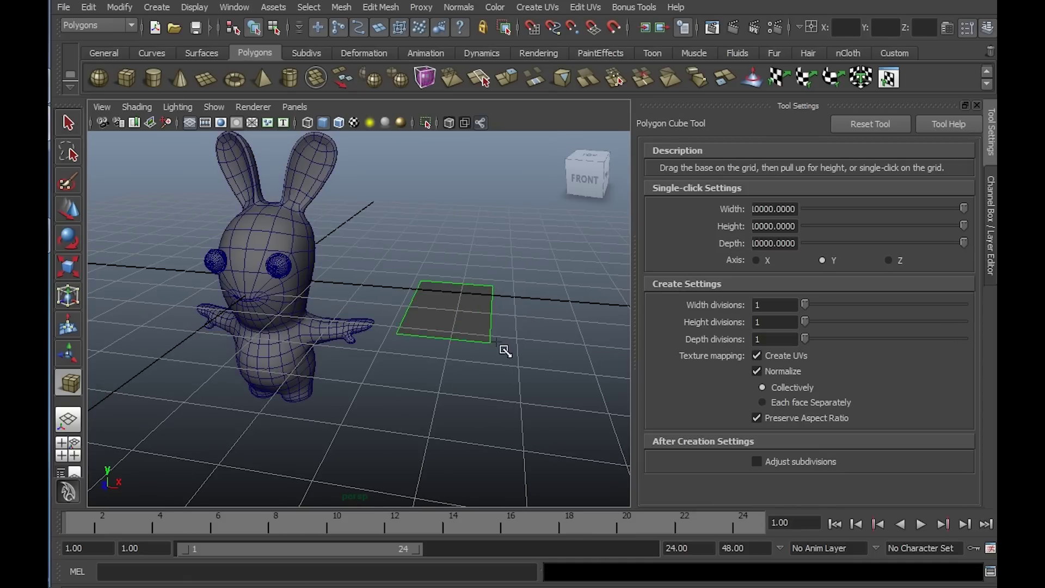
drag(497, 301, 397, 267)
- Move the cube's front vertices back to thin it in depth, and adjust the vertices of one side along its width
right_drag(395, 266, 374, 259)
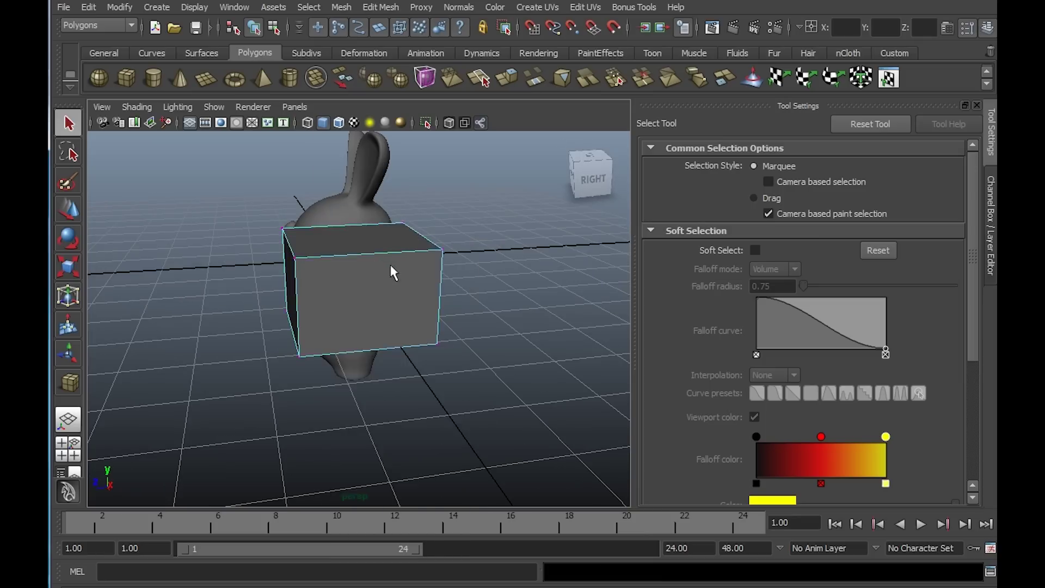
alt+drag(393, 272, 223, 177)
key(w)
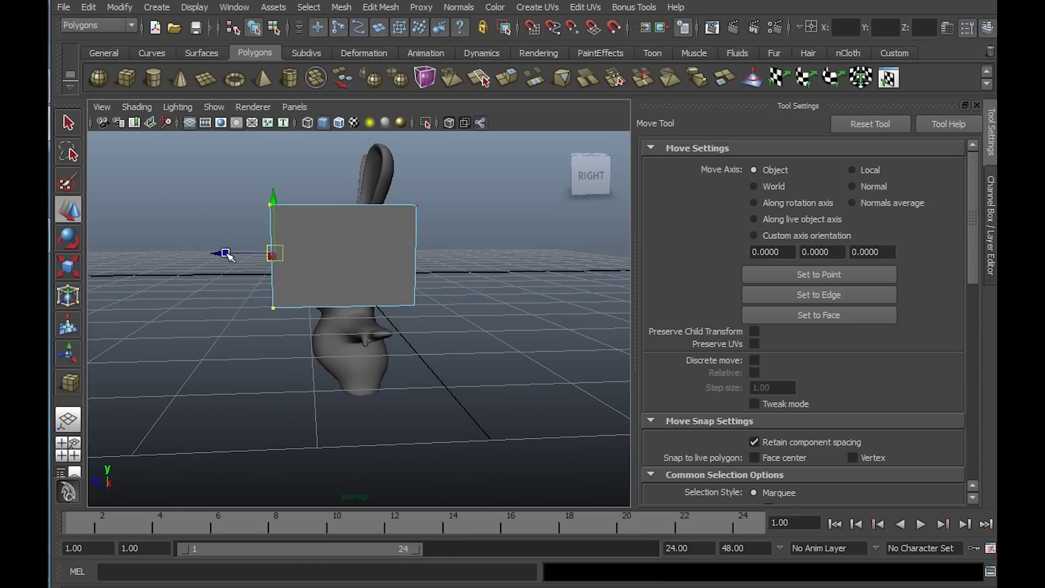
drag(226, 255, 506, 318)
alt+drag(472, 299, 512, 279)
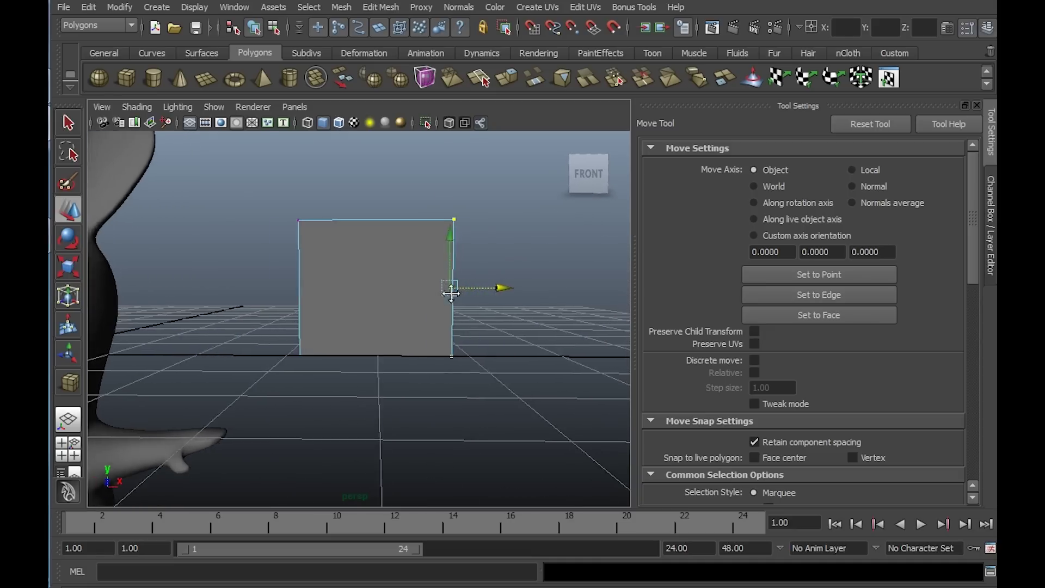
alt+middle_drag(481, 293, 454, 297)
alt+drag(474, 136, 447, 94)
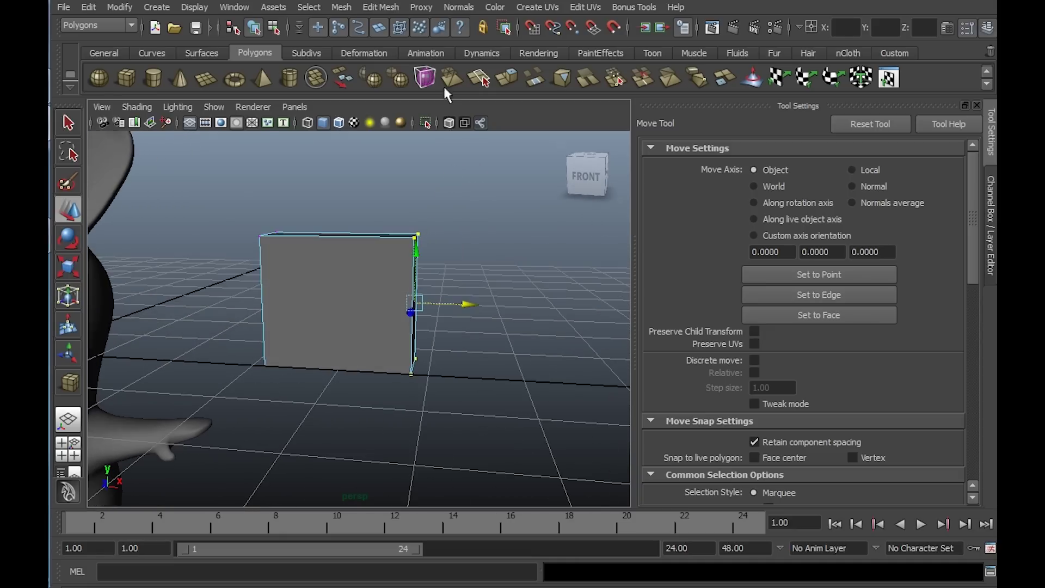
- Insert edge loops near the block's top, near its bottom, near both sides, and around the middle of its thickness
click(396, 10)
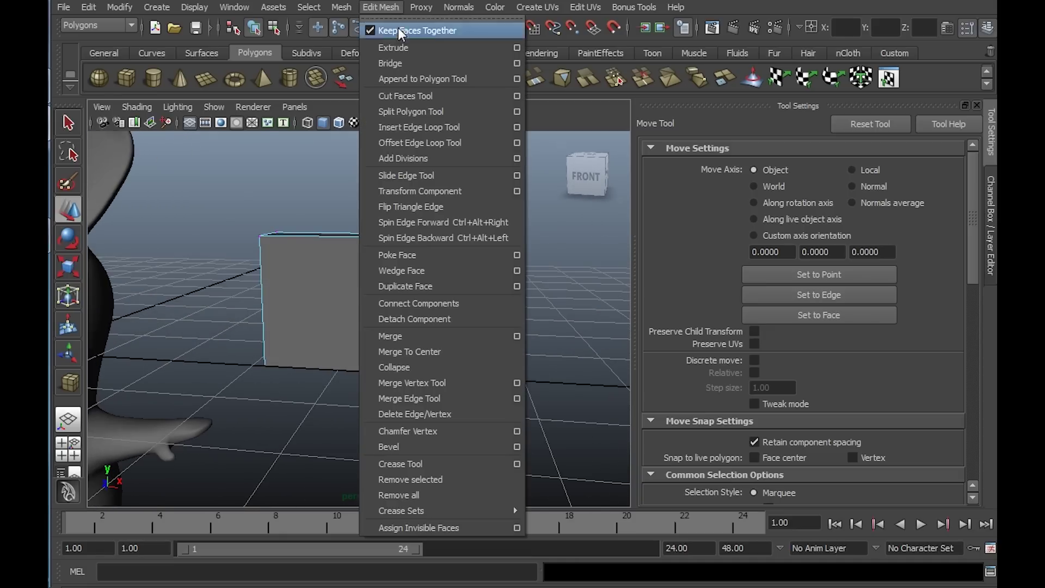
click(419, 128)
drag(417, 275, 422, 241)
drag(412, 296, 411, 308)
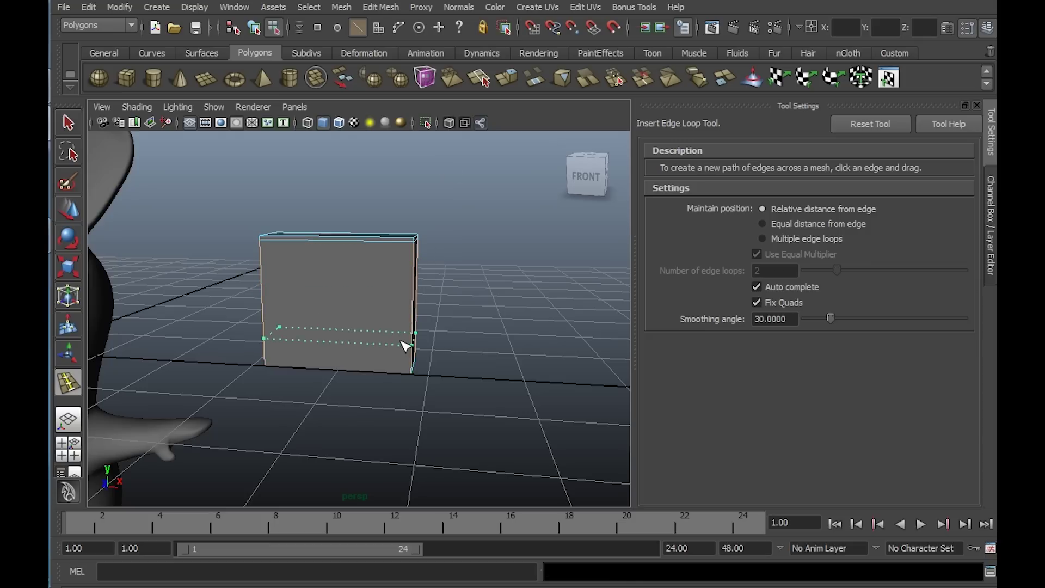
mouse_move(406, 346)
mouse_down()
mouse_move(460, 312)
mouse_move(412, 326)
mouse_up()
drag(336, 317, 327, 322)
alt+drag(327, 322, 251, 294)
- Adjust the middle edge loop along the block's thickness so it sits centrally
key(w)
alt+drag(392, 287, 351, 277)
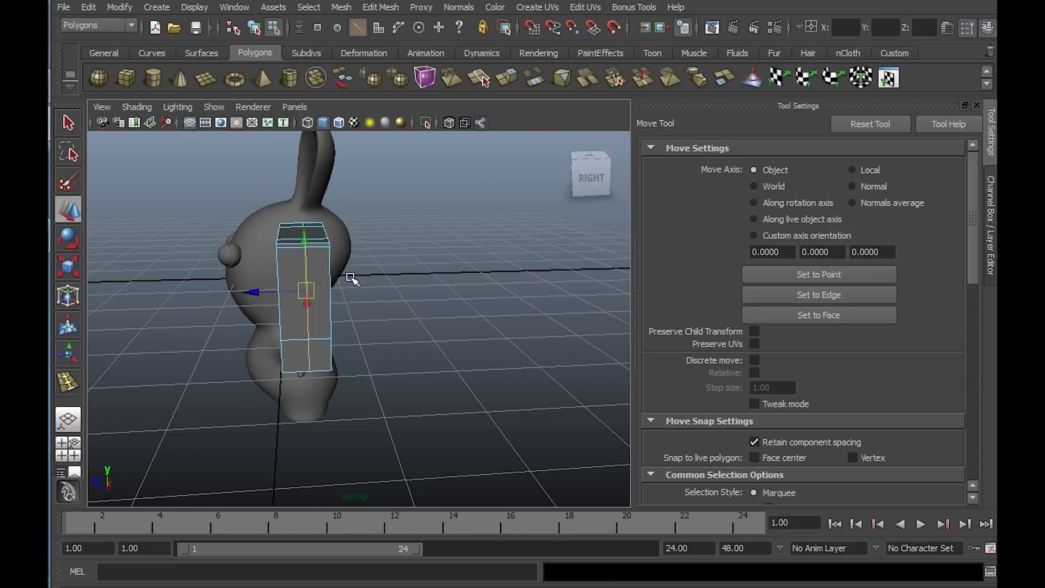
drag(259, 292, 429, 262)
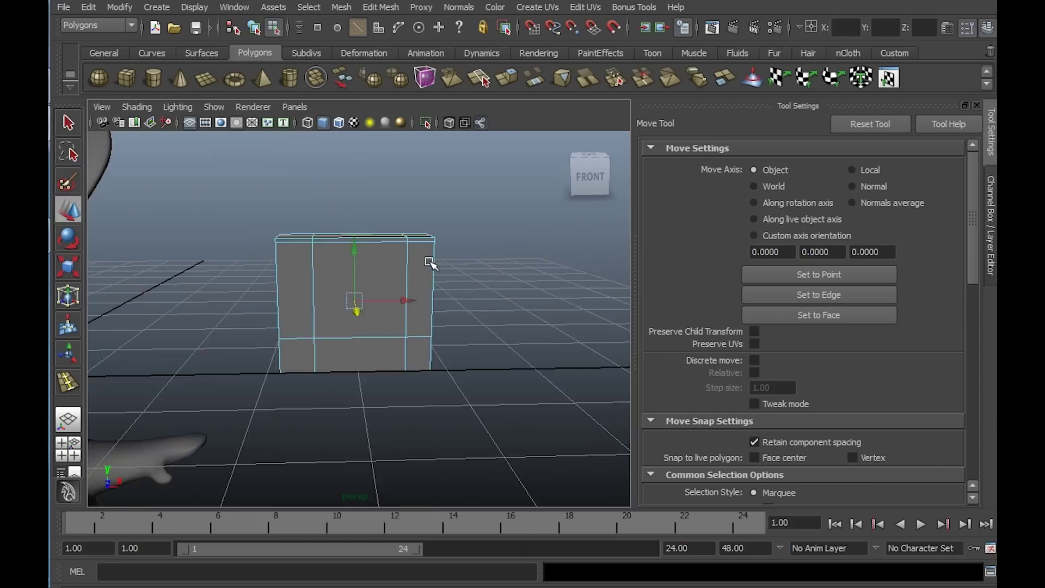
alt+right_drag(429, 262, 501, 294)
- In the front view, move both vertical edge loops closer to the centre and raise the lower horizontal loop slightly
key(space)
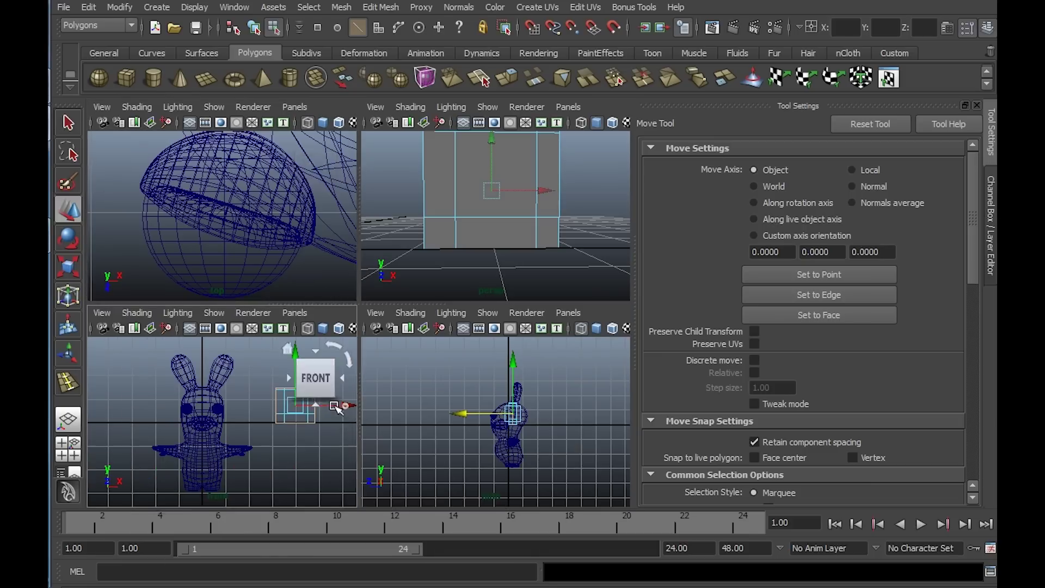
key(space)
key(f)
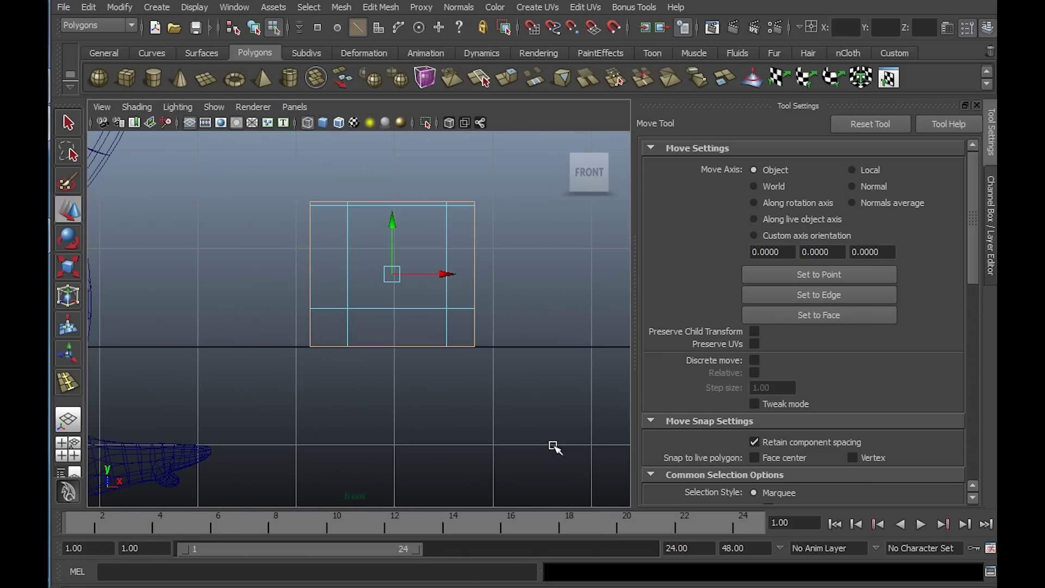
click(445, 214)
drag(490, 275, 476, 279)
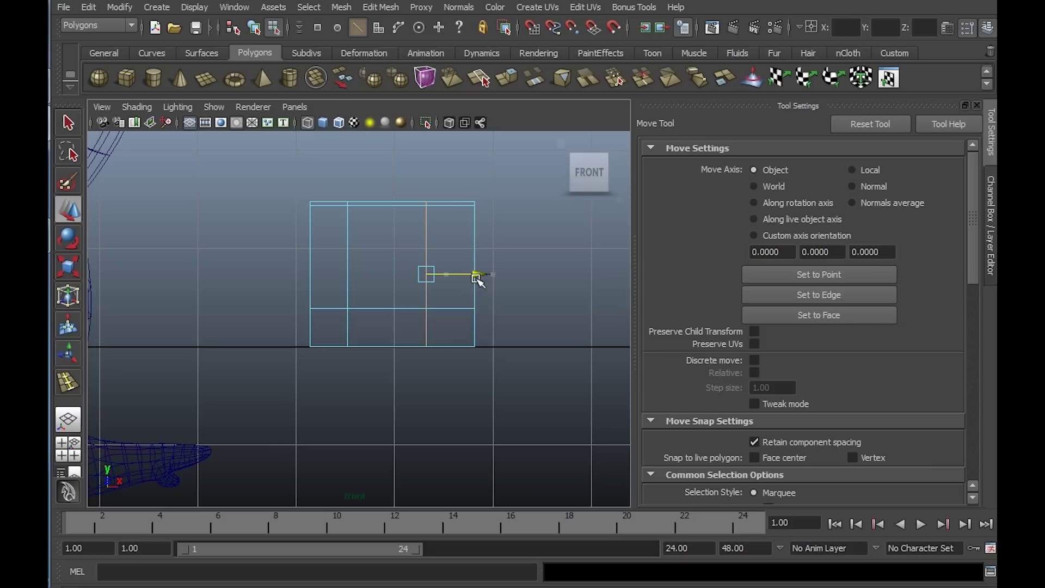
click(348, 282)
drag(394, 276, 407, 275)
double_click(459, 307)
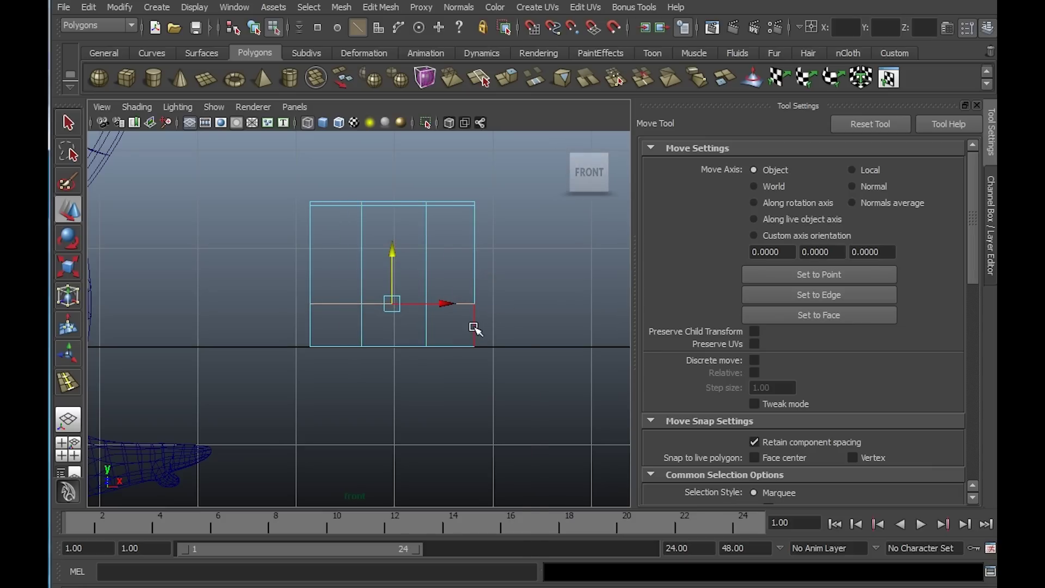
- Raise the outer bottom vertices and scale them inward to round the corners, and narrow the block's lower vertex rows
right_drag(474, 307, 422, 304)
drag(521, 387, 446, 330)
shift+drag(279, 335, 328, 369)
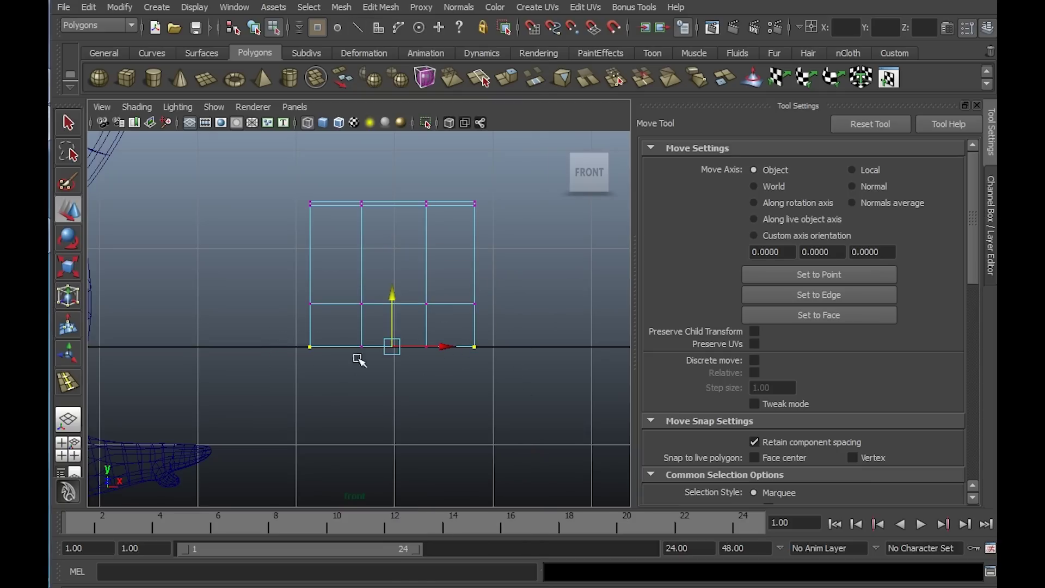
drag(397, 297, 397, 282)
key(r)
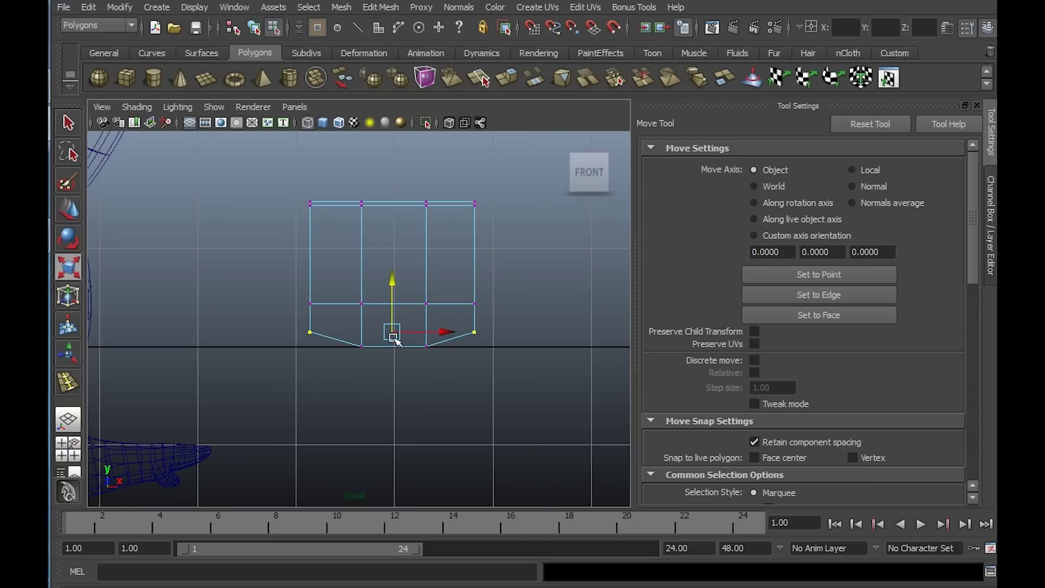
drag(325, 333, 339, 334)
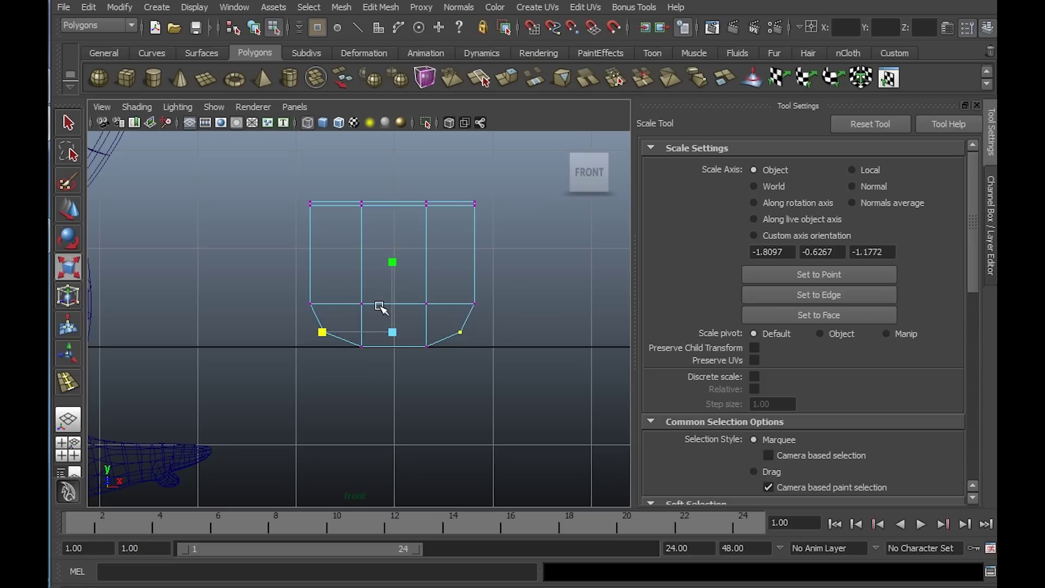
drag(450, 364, 492, 366)
drag(331, 329, 325, 329)
- In the perspective view, scale the bottom corner vertices inward in depth and width, and nudge them along the depth
key(space)
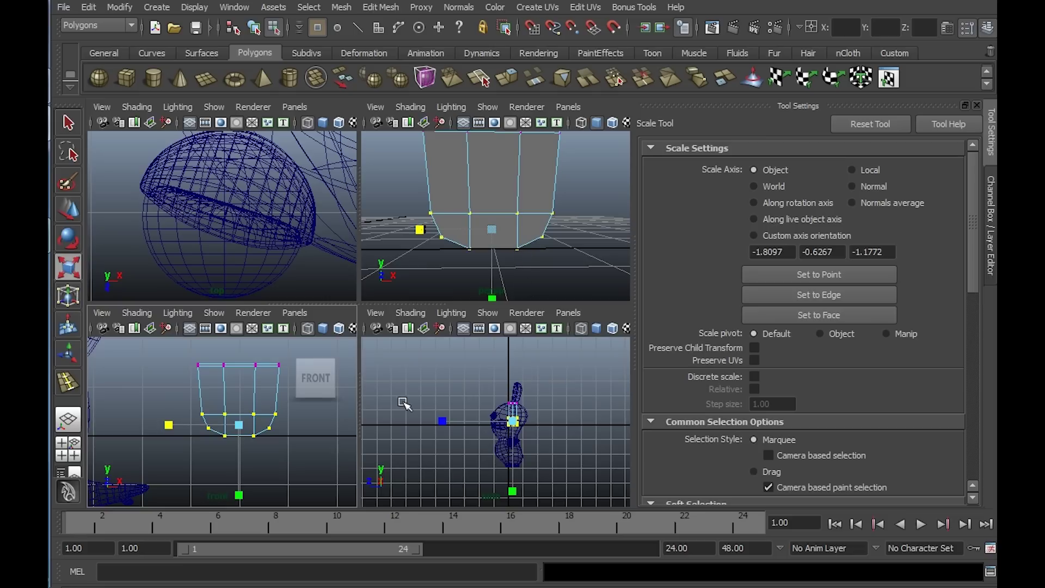
key(space)
alt+drag(490, 232, 359, 268)
click(375, 282)
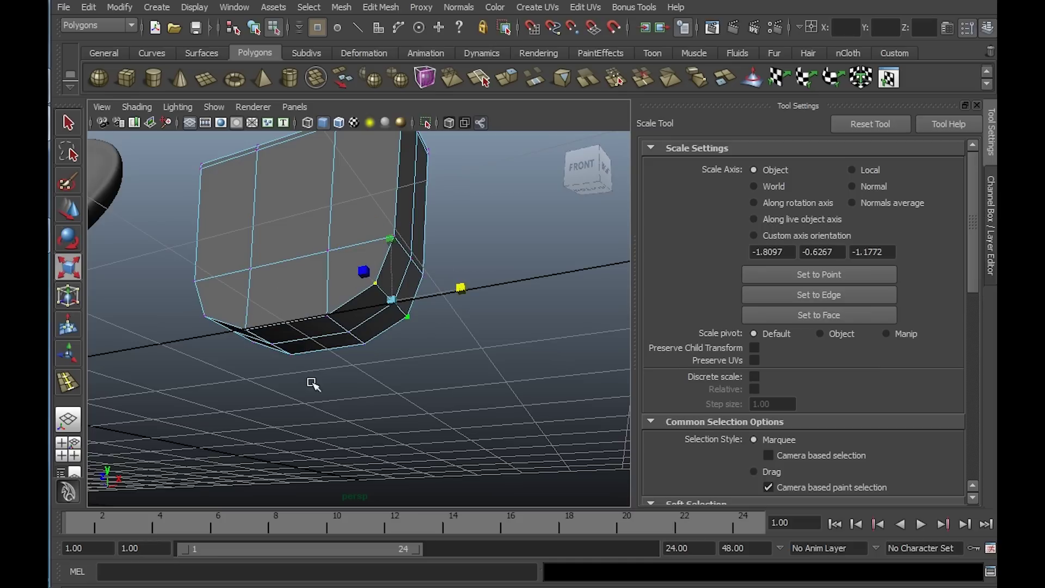
shift+click(203, 316)
alt+drag(286, 340, 324, 286)
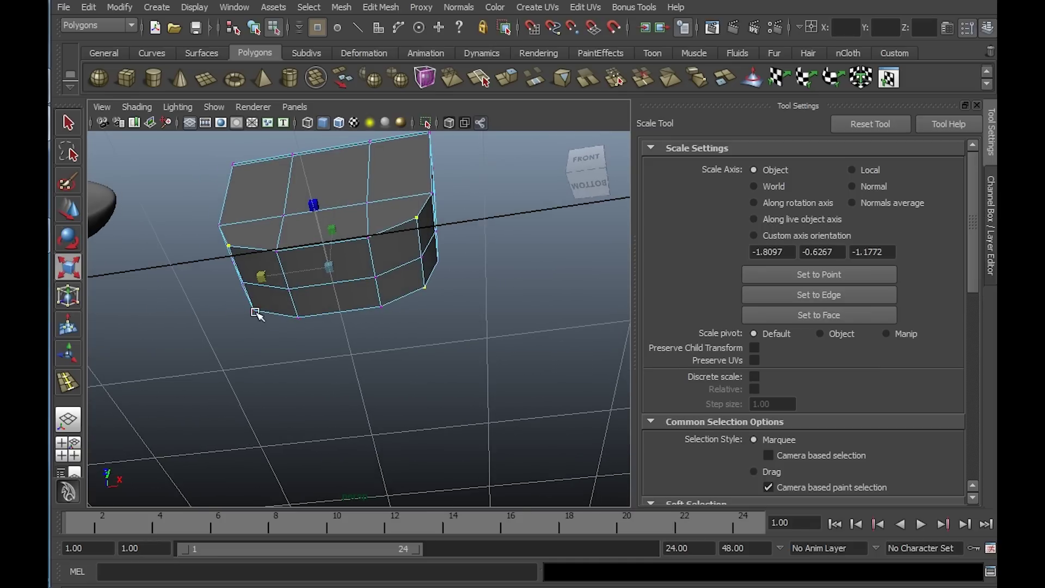
alt+drag(335, 245, 364, 173)
alt+right_drag(364, 173, 409, 222)
alt+middle_drag(408, 222, 425, 330)
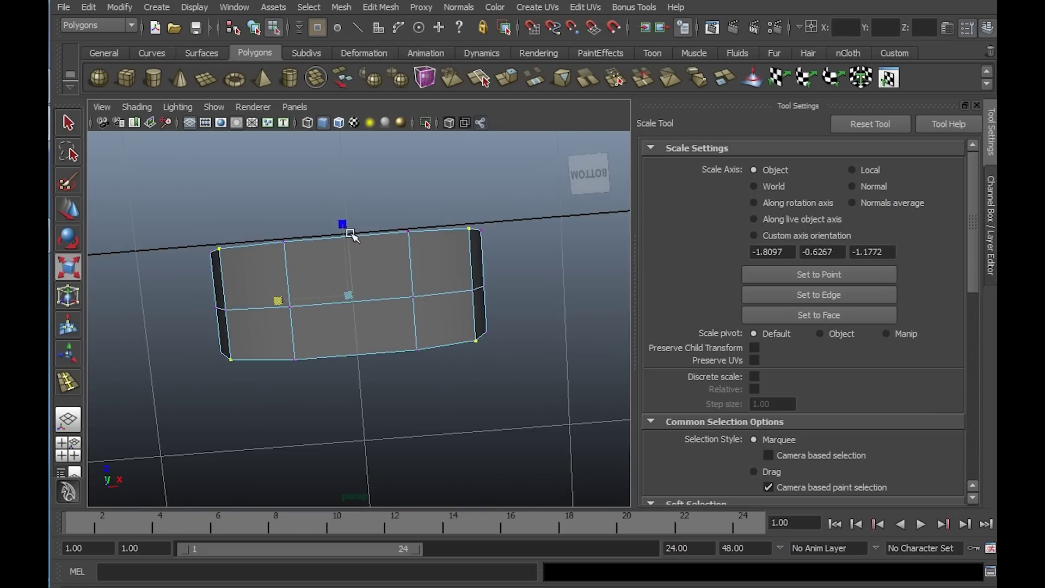
drag(342, 225, 340, 247)
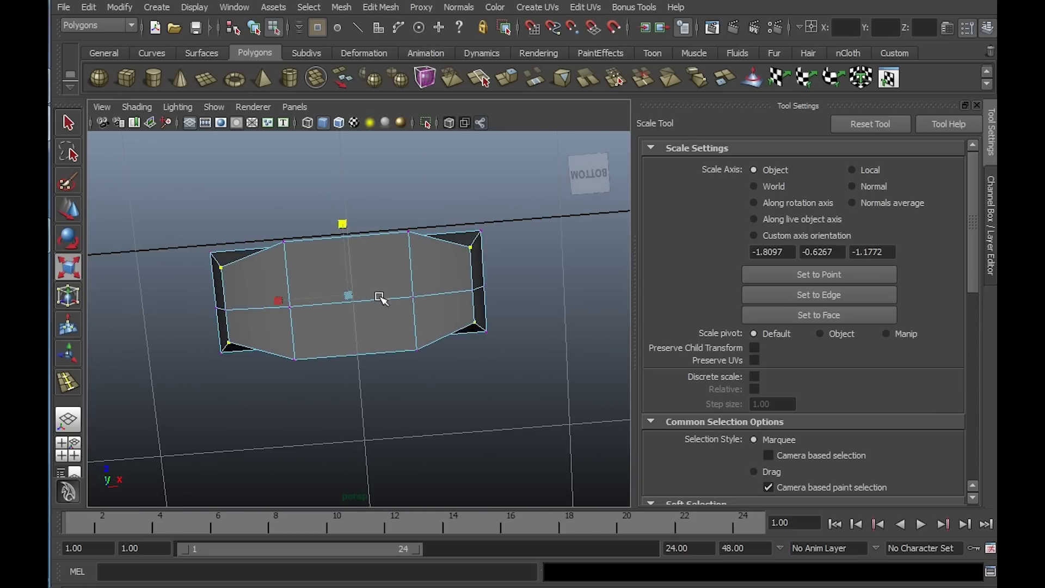
drag(279, 301, 297, 301)
alt+drag(357, 275, 233, 289)
scroll(377, 295, down, 3)
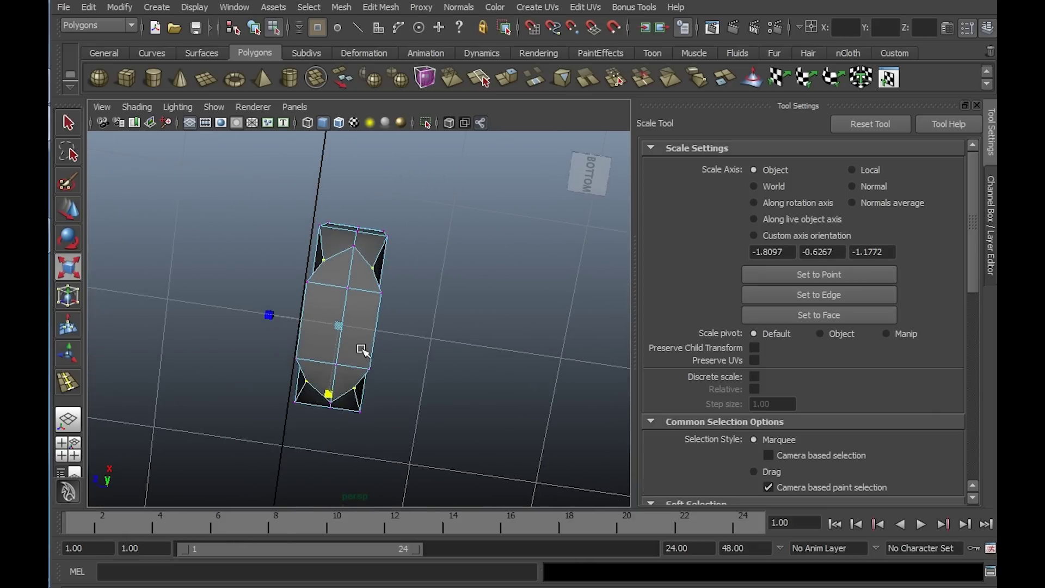
key(w)
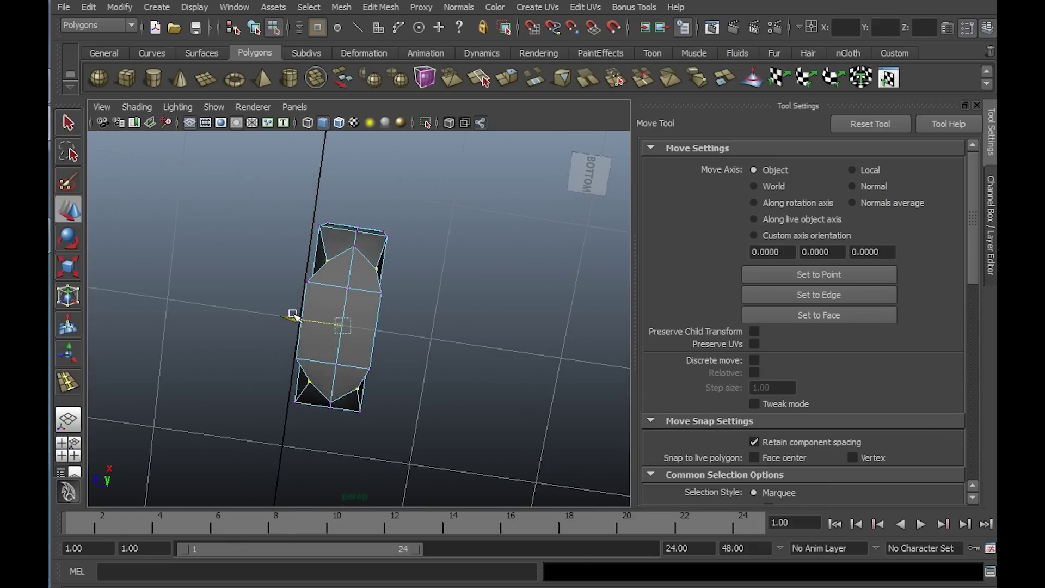
- Return the tooth mesh to object mode, turn on its smooth preview, and check the rounded shape from several angles
alt+drag(308, 298, 410, 294)
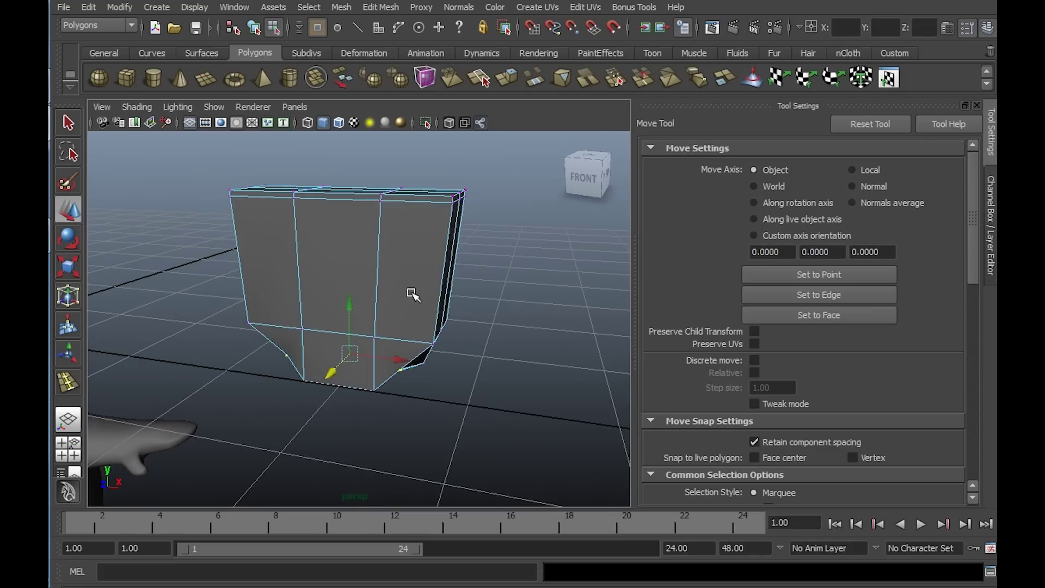
right_drag(411, 293, 443, 256)
key(3)
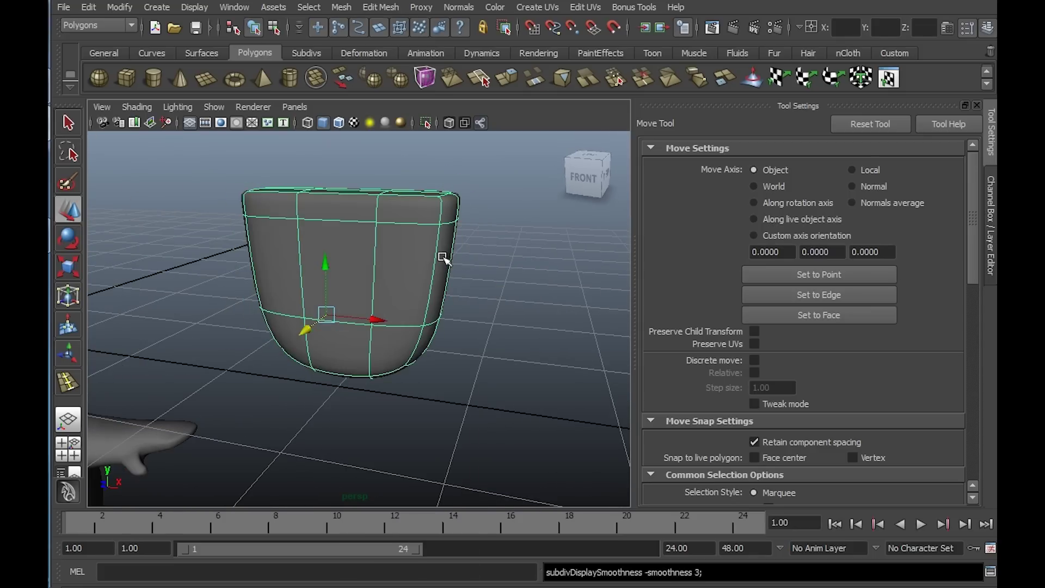
click(481, 250)
alt+drag(481, 250, 377, 241)
alt+right_drag(377, 241, 359, 229)
alt+drag(381, 229, 454, 257)
click(401, 270)
- In the front view, move the smoothed tooth over the rabbit's mouth
alt+middle_drag(399, 295, 544, 261)
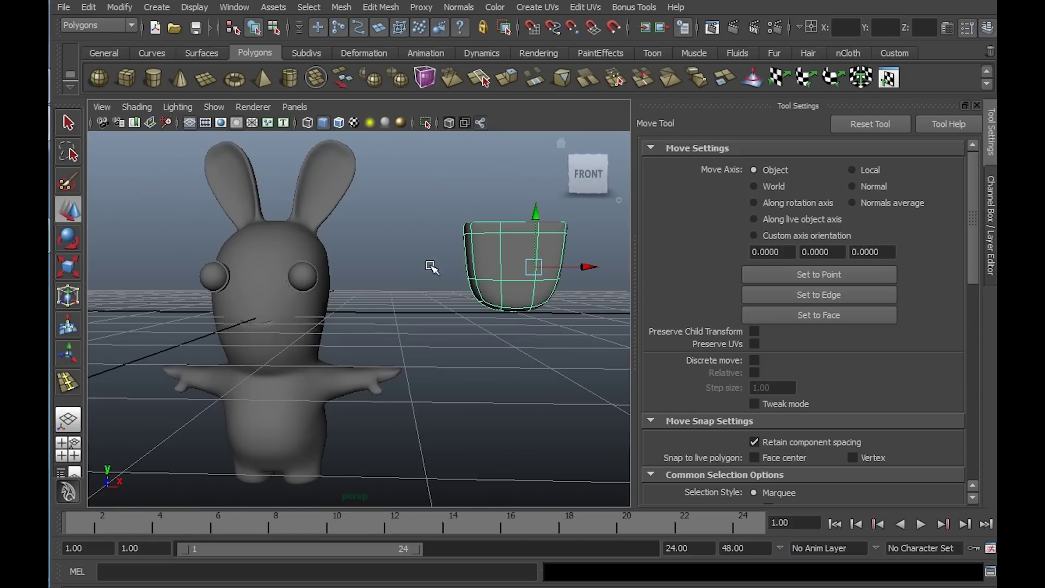
alt+drag(432, 263, 352, 274)
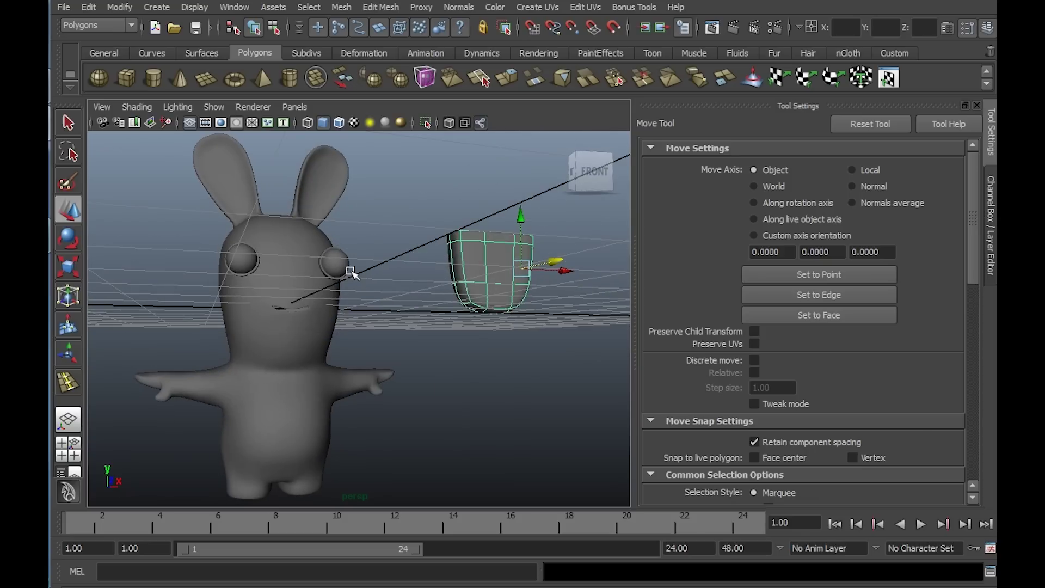
key(space)
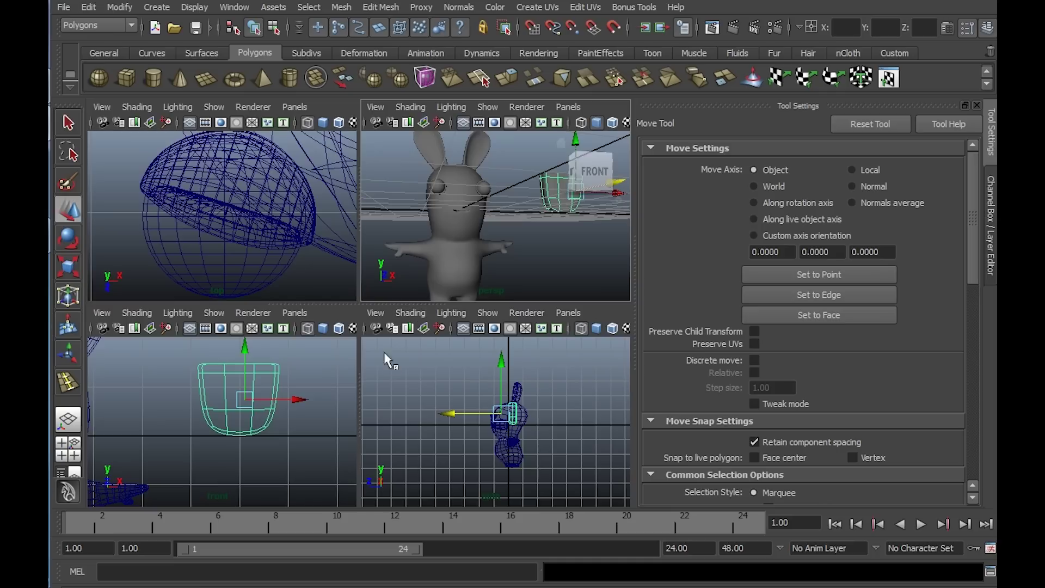
key(space)
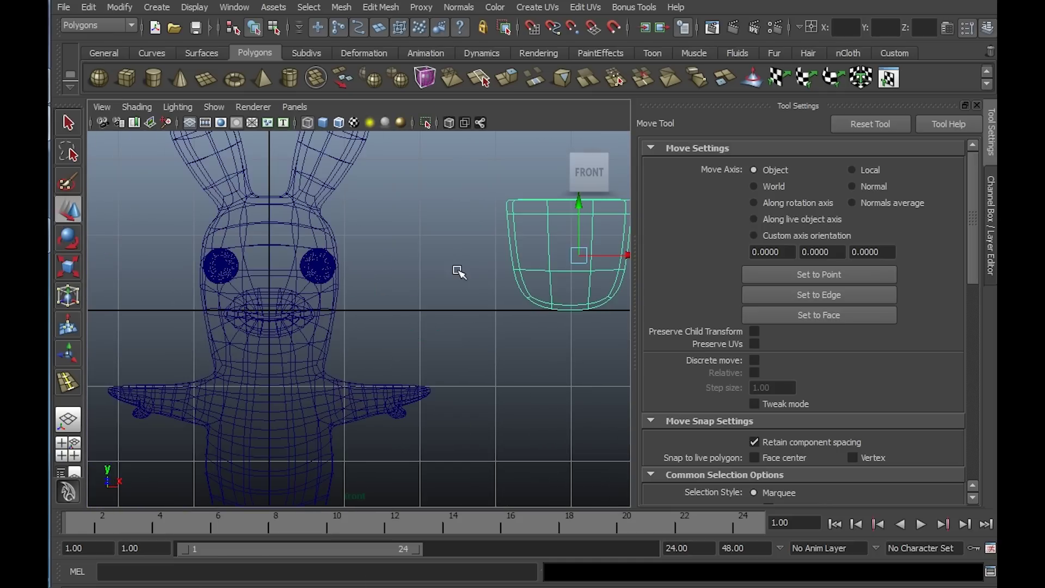
drag(586, 261, 287, 312)
scroll(267, 315, up, 5)
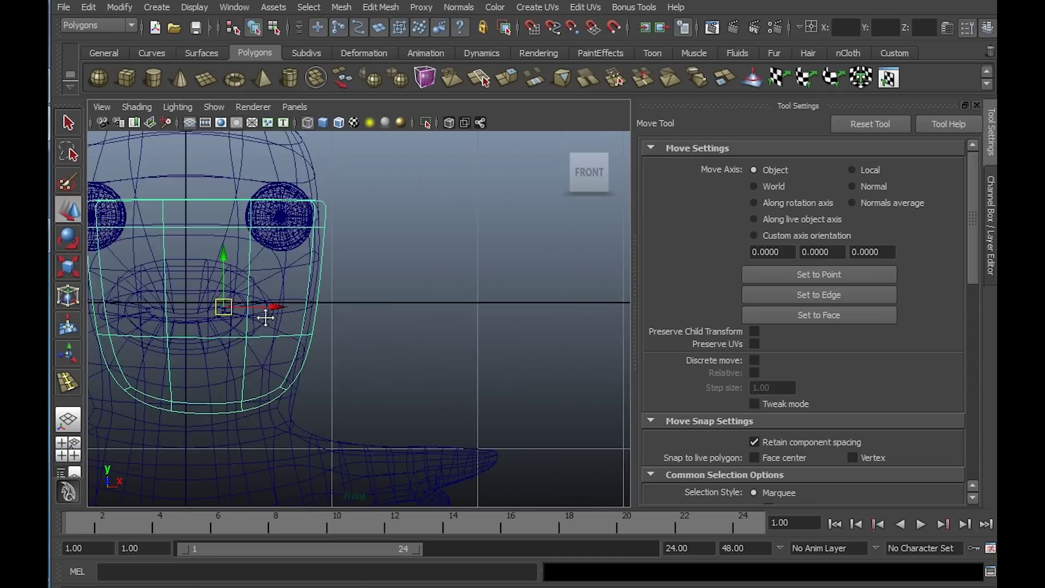
alt+middle_drag(266, 315, 510, 389)
alt+right_drag(510, 389, 322, 329)
alt+middle_drag(322, 329, 361, 327)
- Scale the tooth down uniformly and place it just left of the mouth's centre line
key(r)
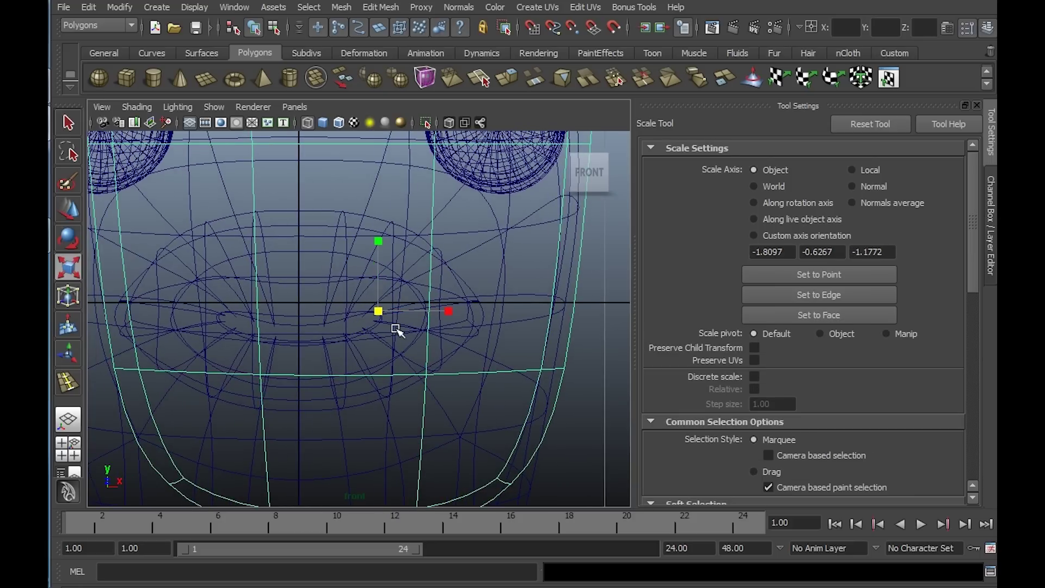
drag(380, 312, 287, 346)
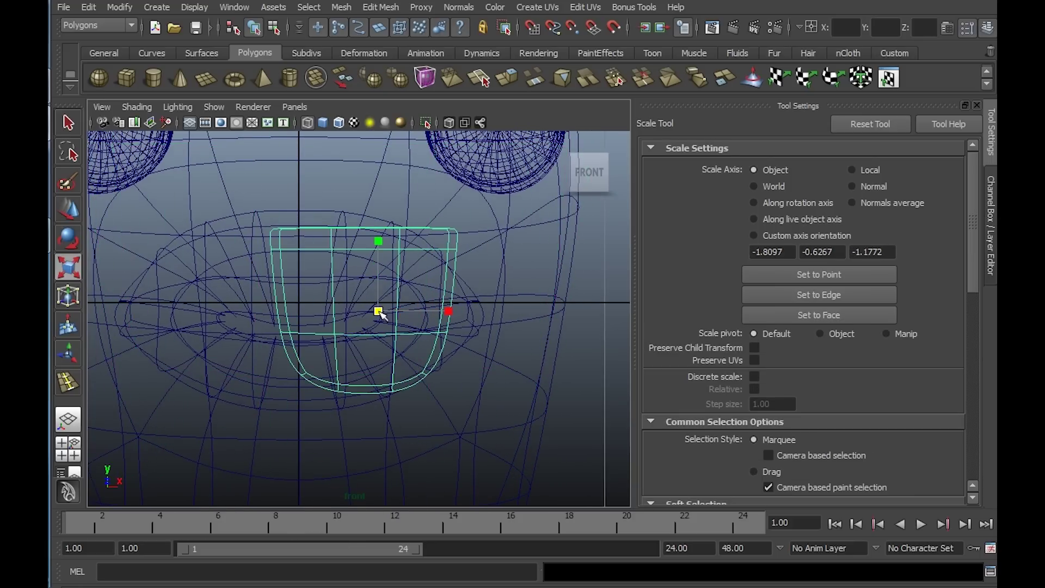
drag(380, 312, 273, 332)
key(w)
alt+right_drag(381, 406, 479, 406)
alt+middle_drag(328, 333, 445, 328)
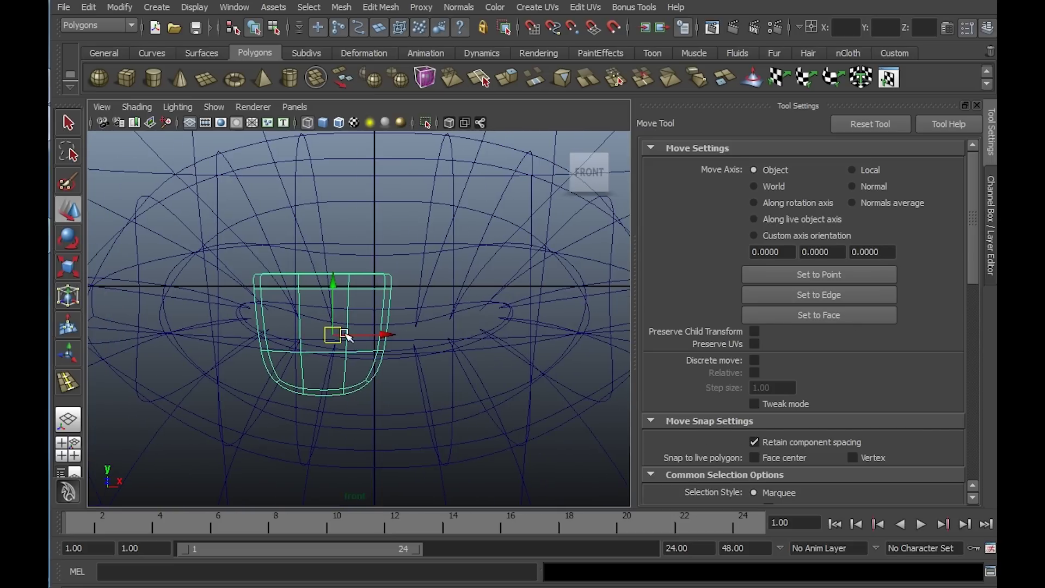
- Scale the tooth down further in the front view, nudge it sideways, and tilt it slightly to follow the mouth line
key(r)
drag(333, 334, 290, 345)
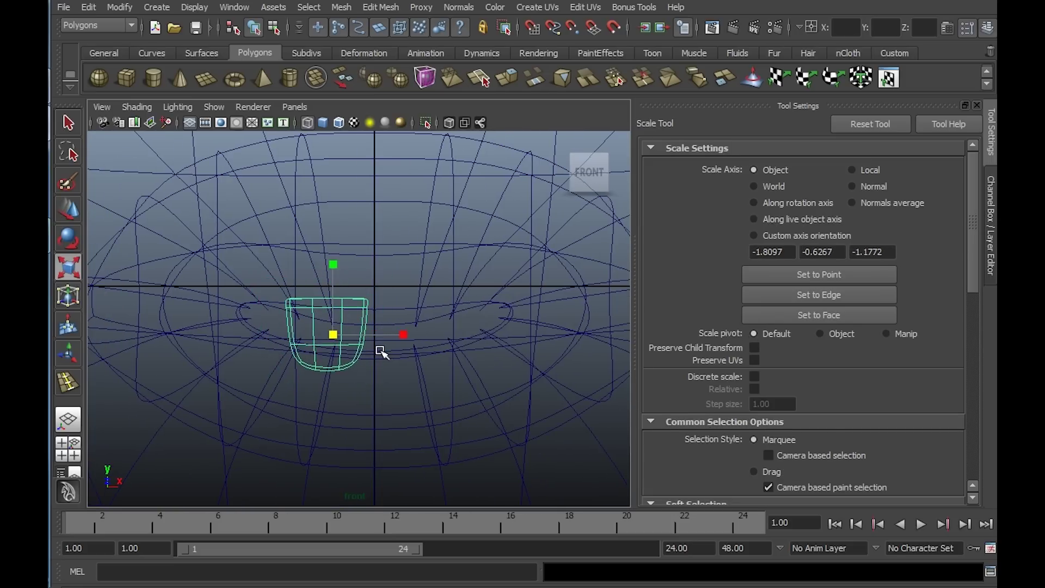
key(w)
key(e)
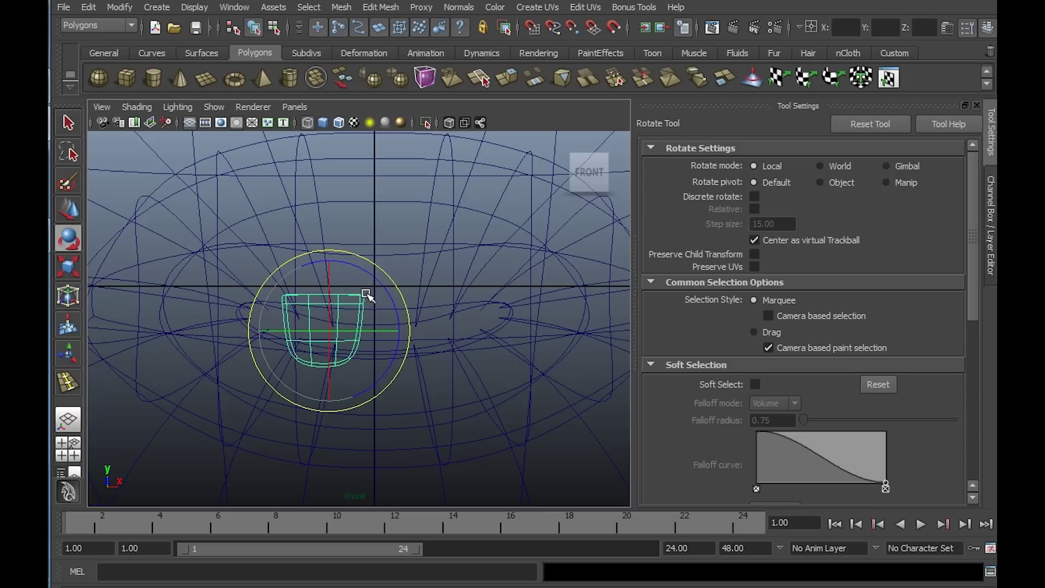
drag(382, 272, 400, 284)
- Frame the tooth inside the mouth cavity in the side view and center its pivot
key(space)
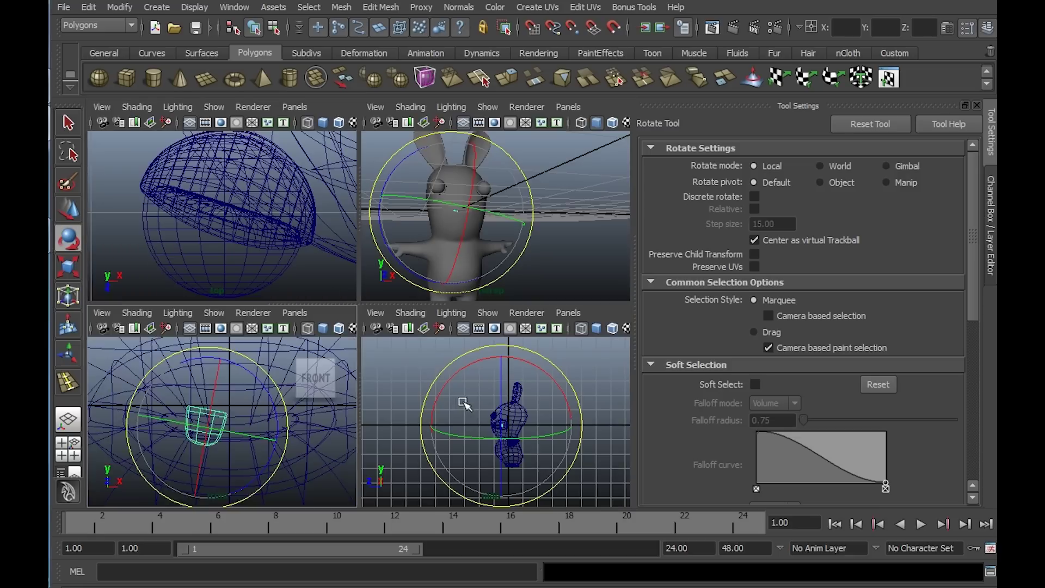
key(space)
key(f)
alt+right_drag(415, 292, 334, 264)
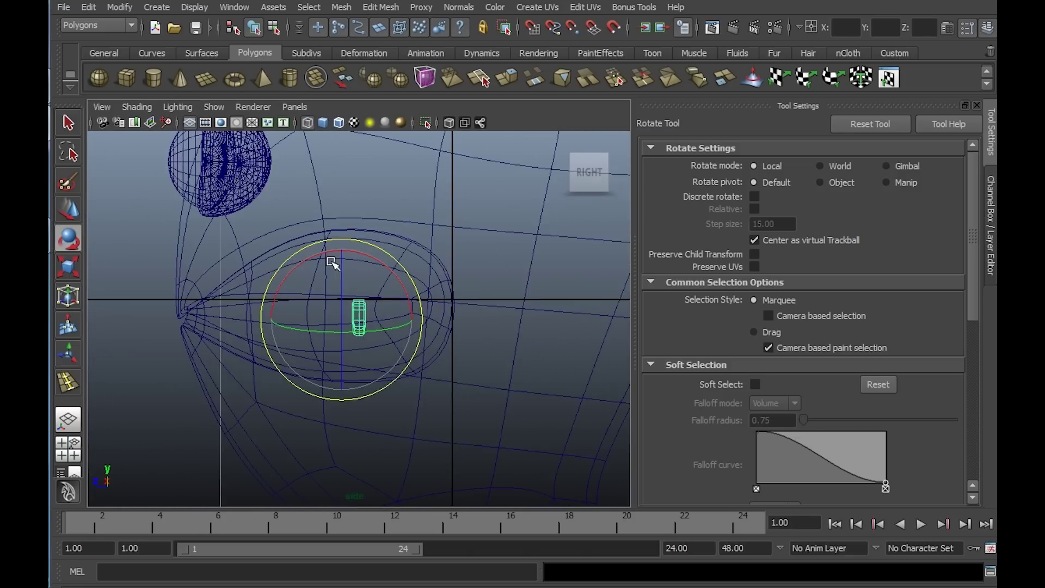
alt+middle_drag(334, 264, 376, 277)
scroll(376, 278, up, 1)
key(w)
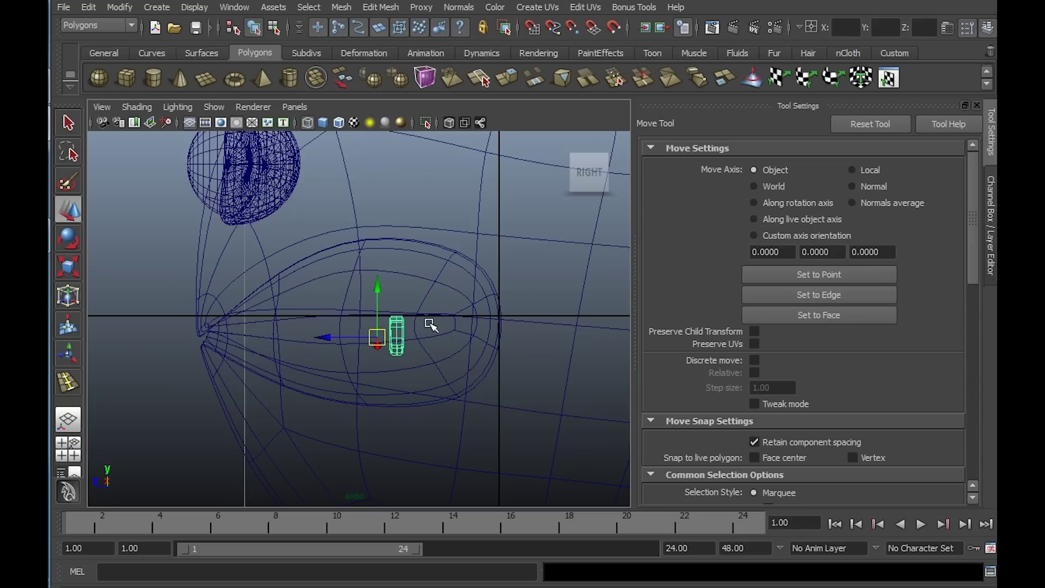
scroll(432, 327, up, 2)
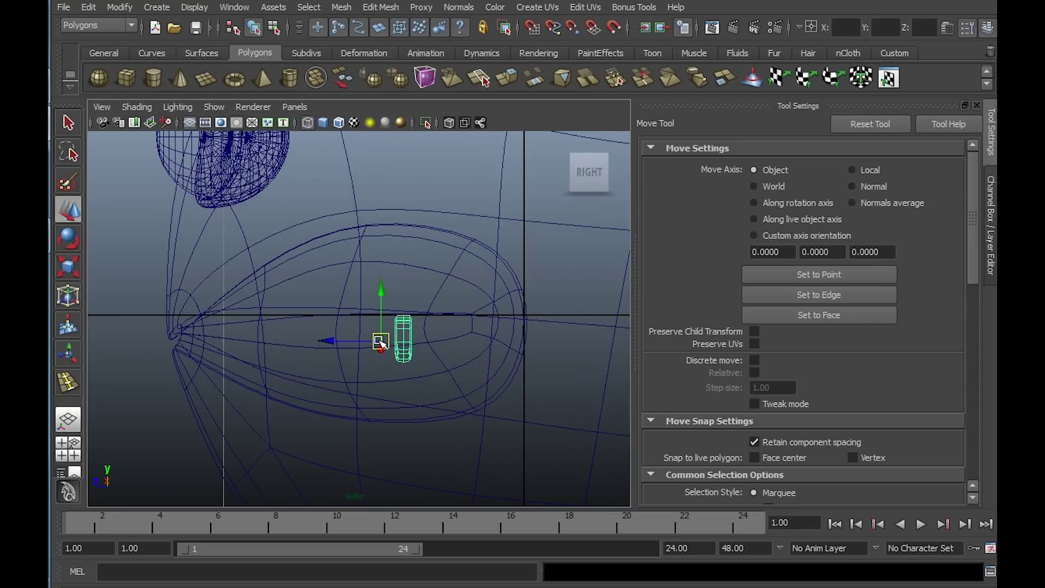
click(408, 329)
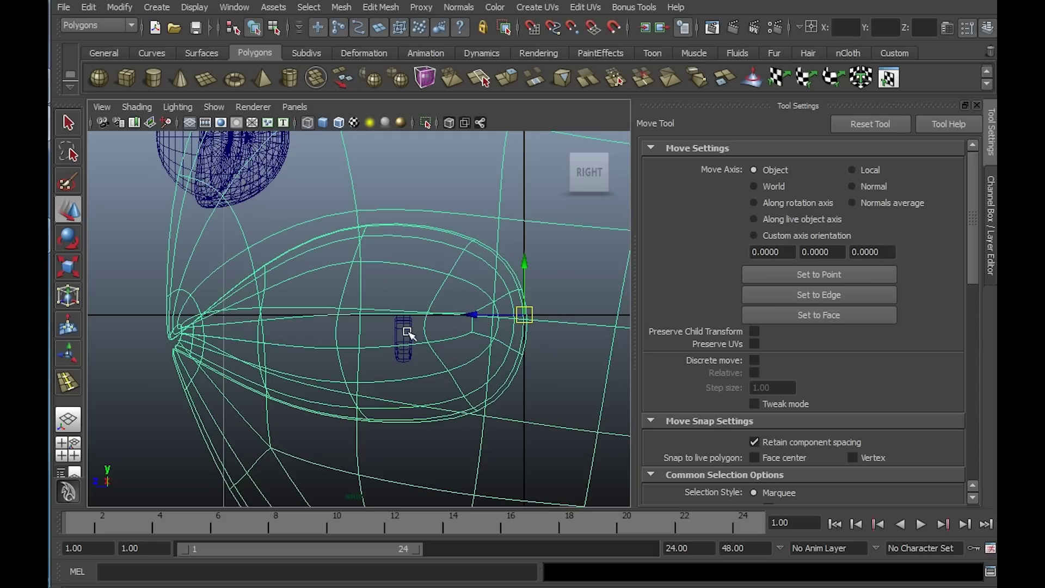
drag(412, 338, 416, 340)
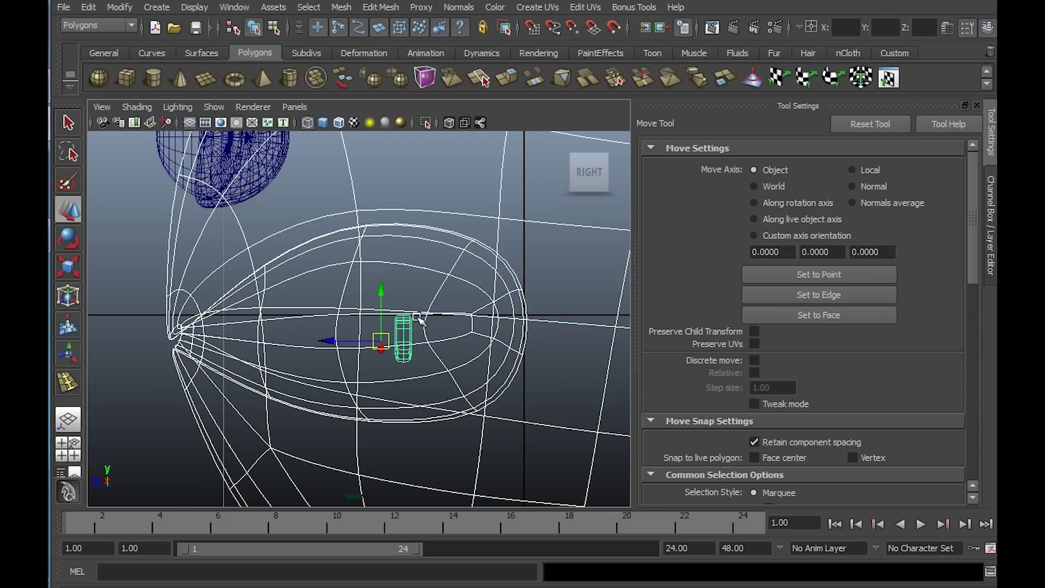
click(153, 321)
click(407, 330)
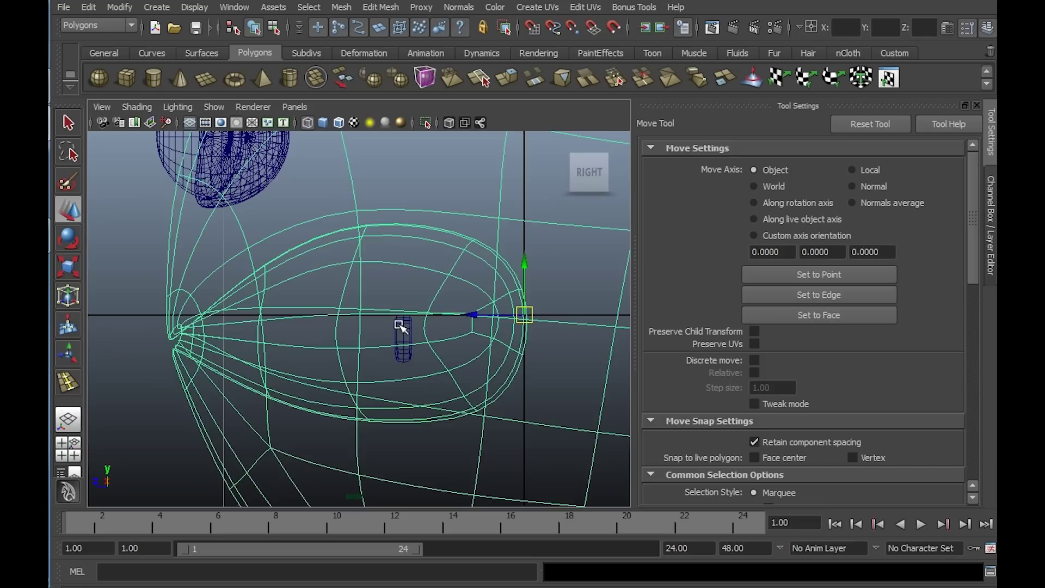
click(411, 330)
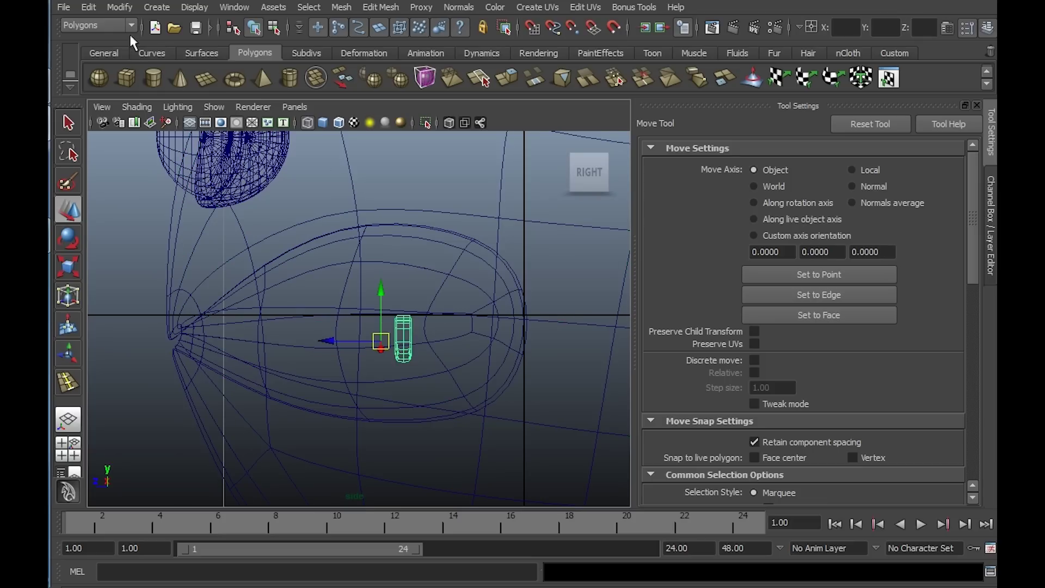
click(127, 9)
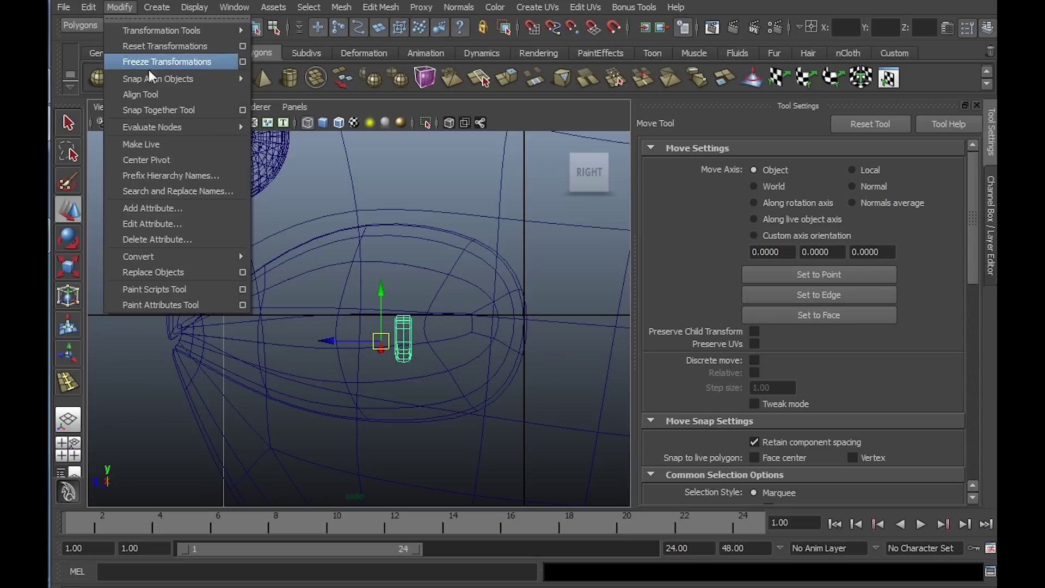
click(152, 160)
- Move the tooth forward to the mouth opening and rotate it in the side view so its top leans toward the front
drag(365, 335, 146, 342)
alt+right_drag(243, 314, 290, 337)
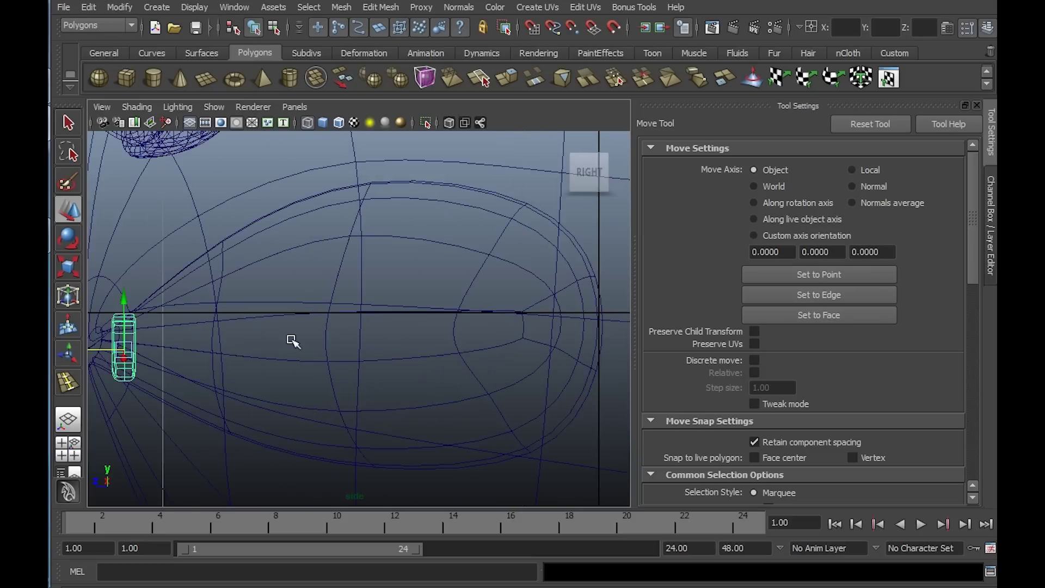
alt+middle_drag(266, 369, 397, 348)
alt+right_drag(397, 348, 441, 349)
drag(215, 279, 249, 242)
key(e)
key(w)
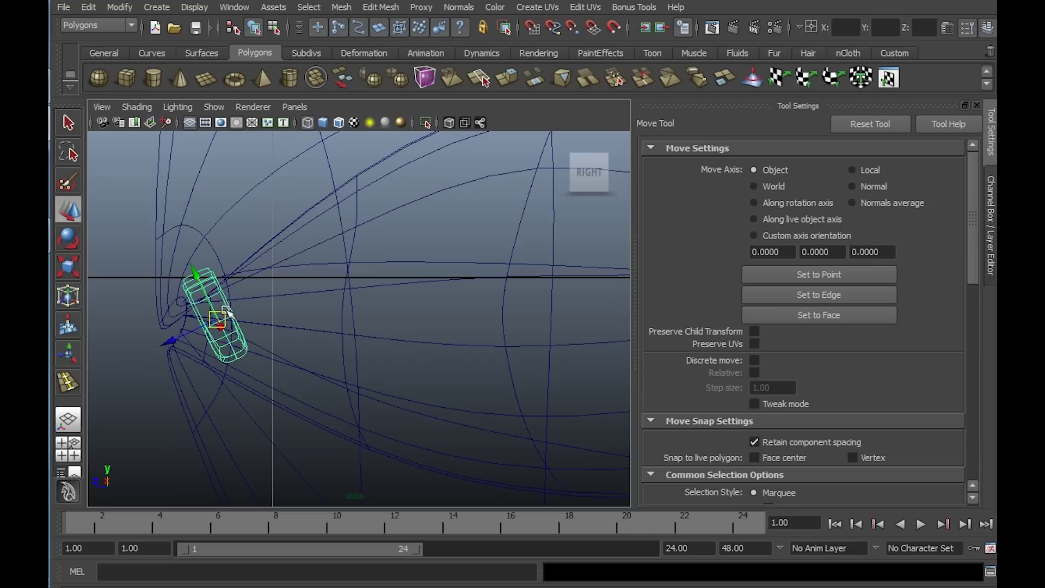
- Check the tooth's fit in the mouth in the perspective view, drop the move tool, and save the scene
key(space)
key(space)
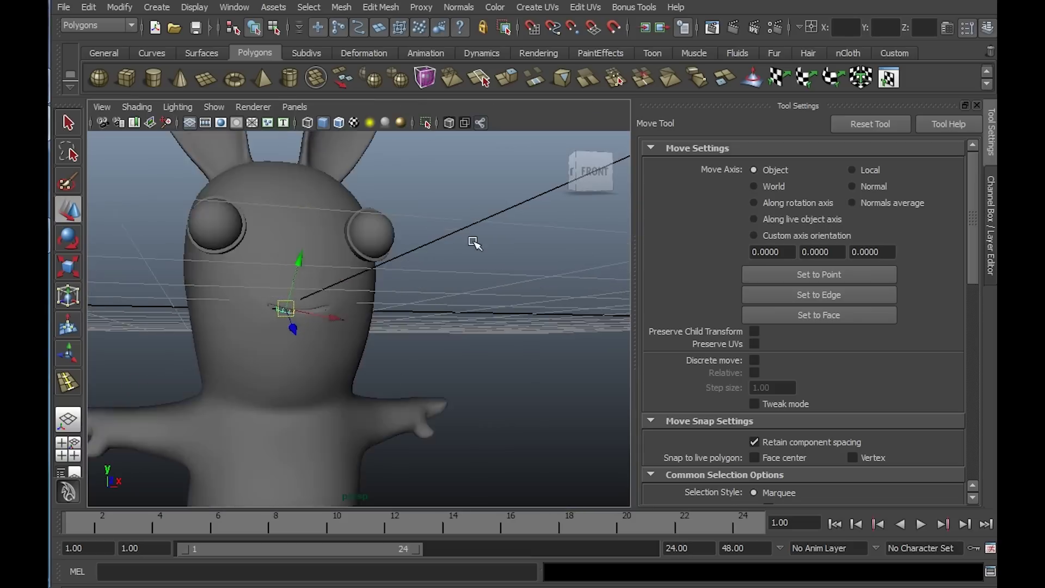
key(f)
alt+drag(397, 254, 467, 334)
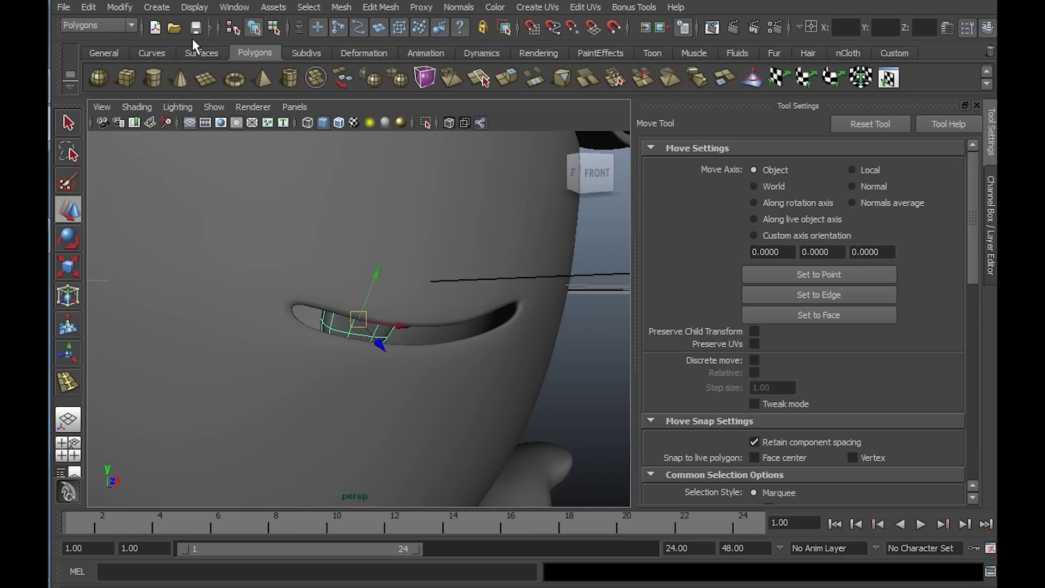
key(q)
click(194, 31)
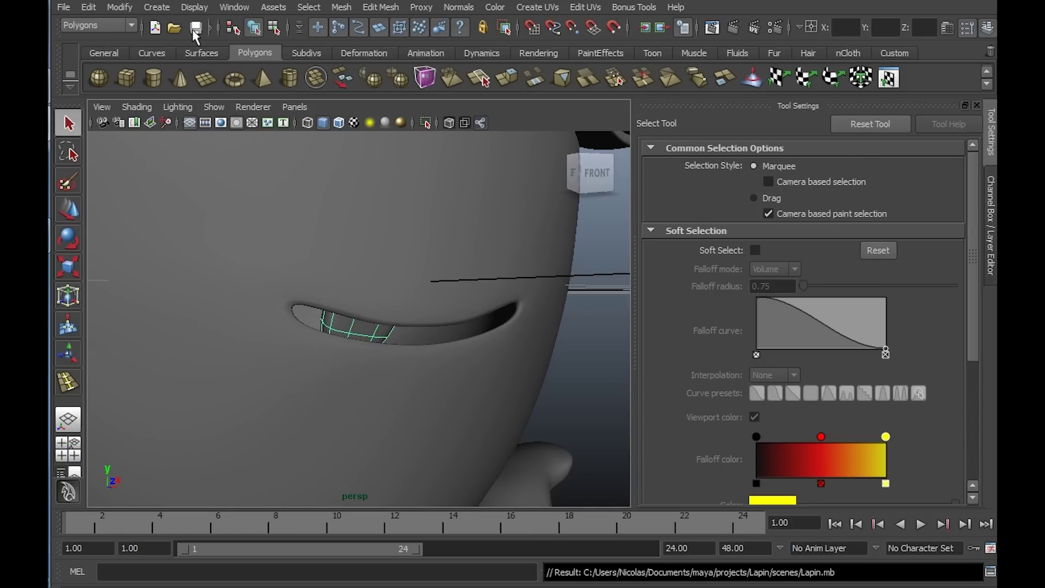
click(191, 26)
- Mirror the tooth's geometry in the +X direction with merging with the original turned off
alt+drag(442, 325, 377, 314)
alt+right_drag(378, 315, 413, 317)
alt+middle_drag(412, 318, 386, 310)
alt+right_drag(387, 312, 411, 287)
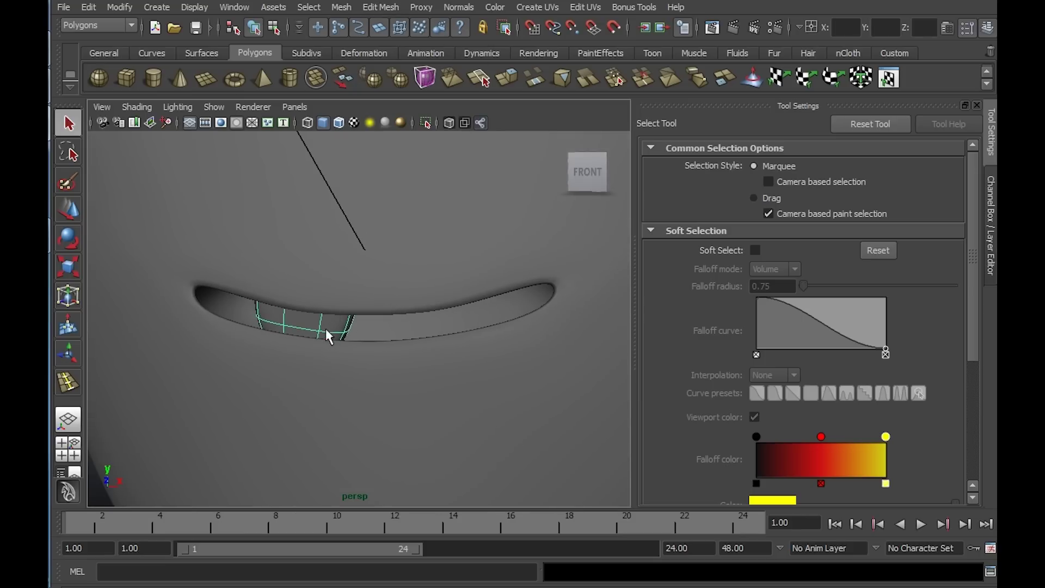
click(369, 8)
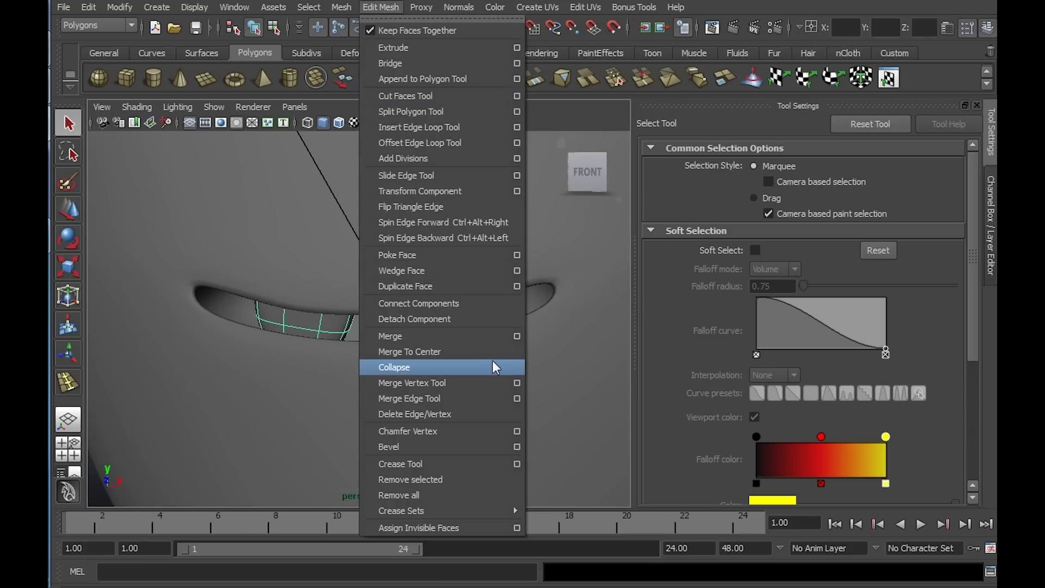
mouse_move(343, 6)
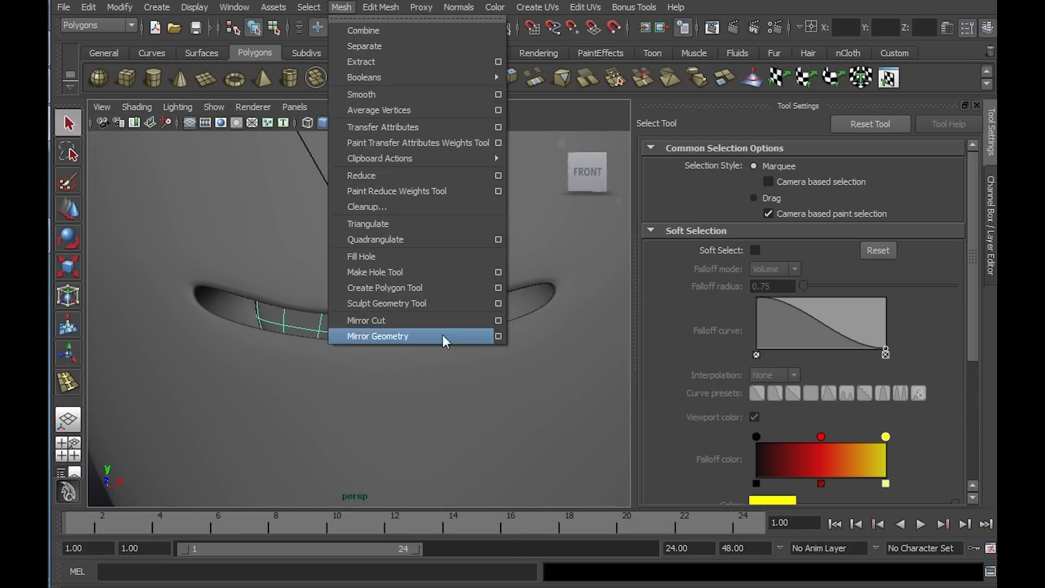
click(499, 336)
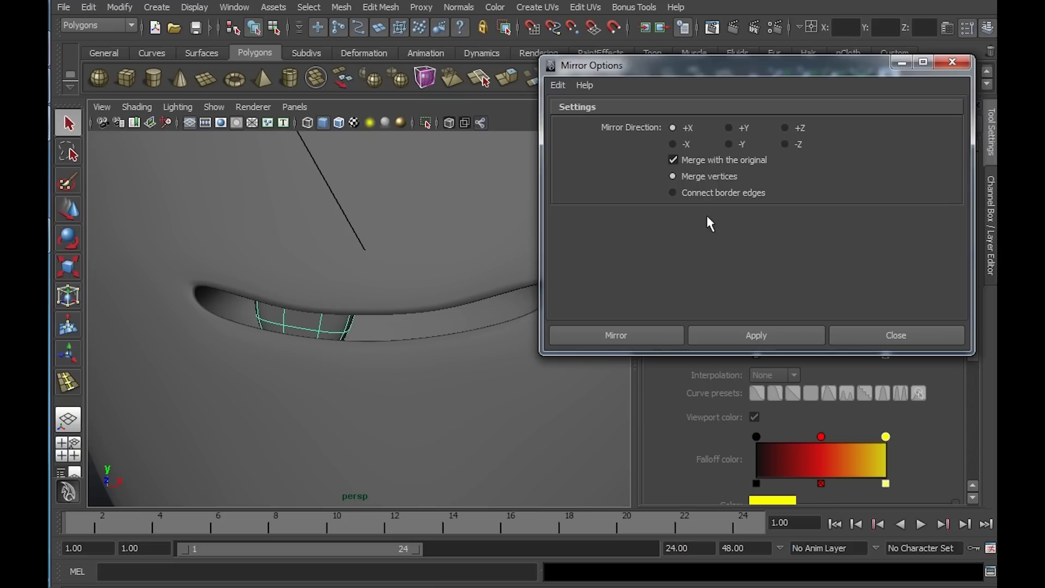
click(699, 161)
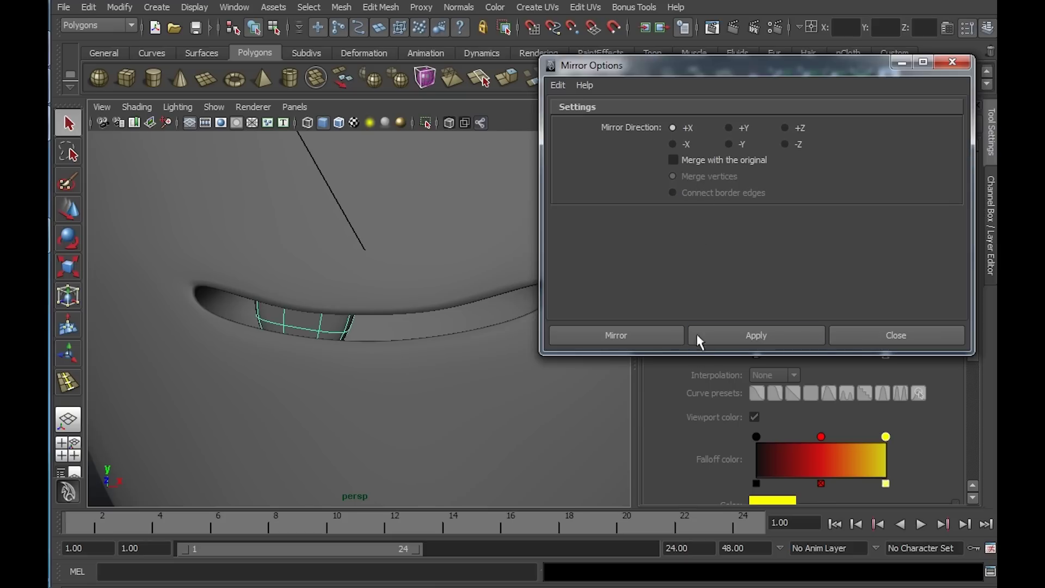
click(655, 344)
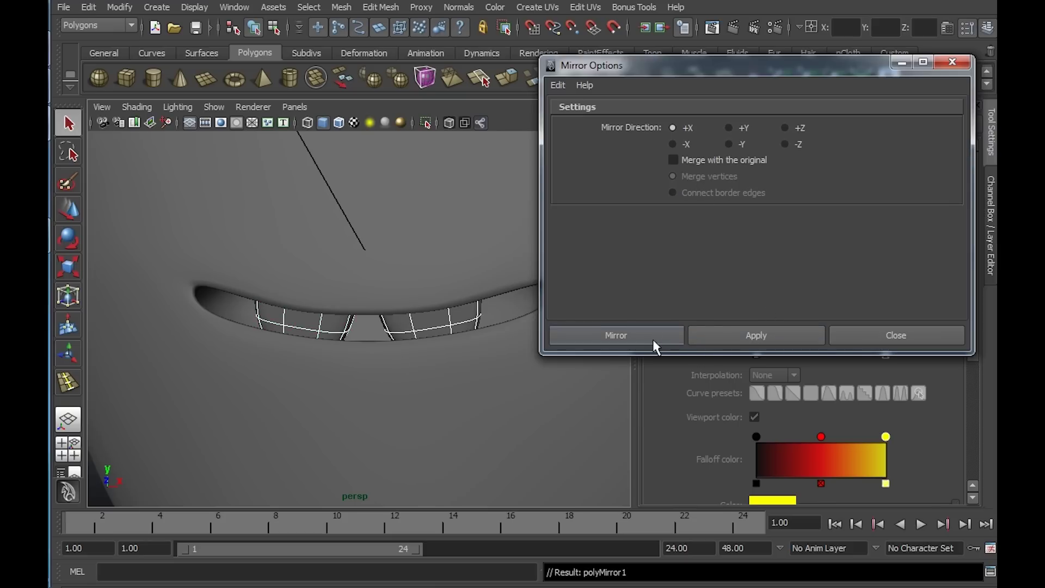
- Examine the mirrored pair of teeth in the mouth from several angles and distances, with and without the selection highlight
alt+drag(479, 311, 499, 299)
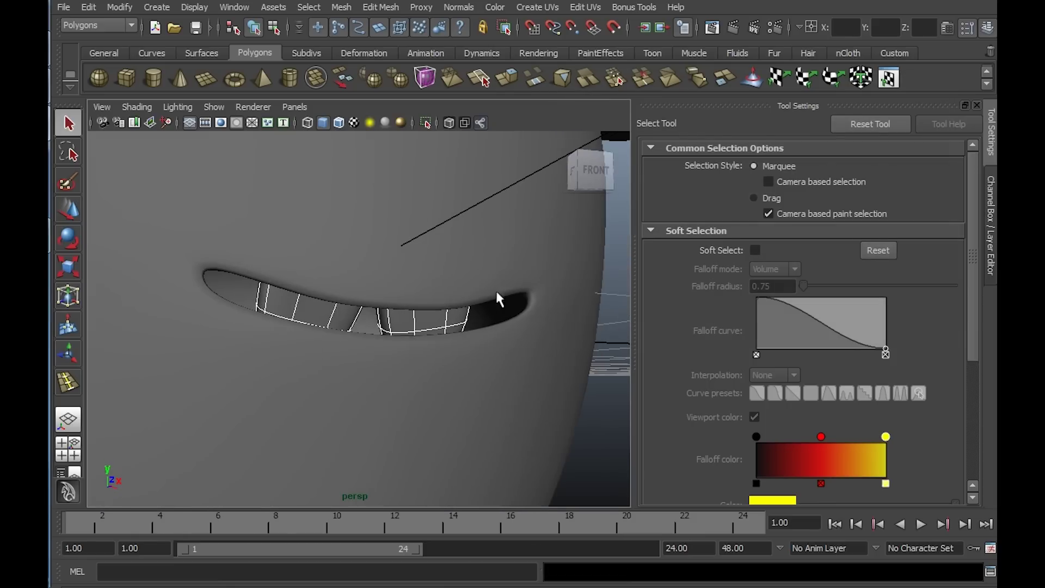
alt+right_drag(541, 342, 449, 313)
alt+drag(448, 312, 406, 299)
click(550, 329)
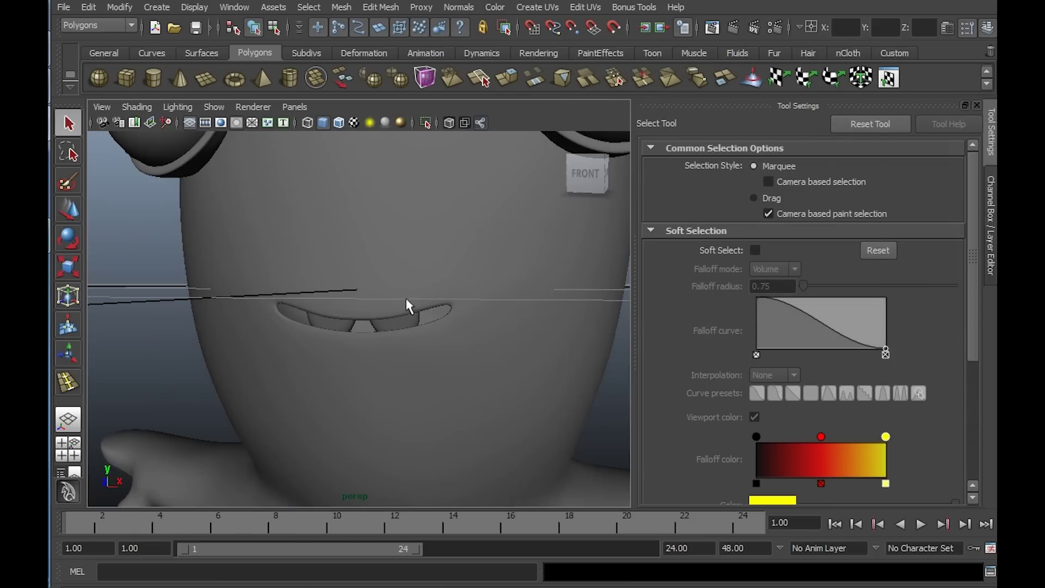
alt+right_drag(406, 299, 526, 343)
alt+drag(417, 321, 219, 252)
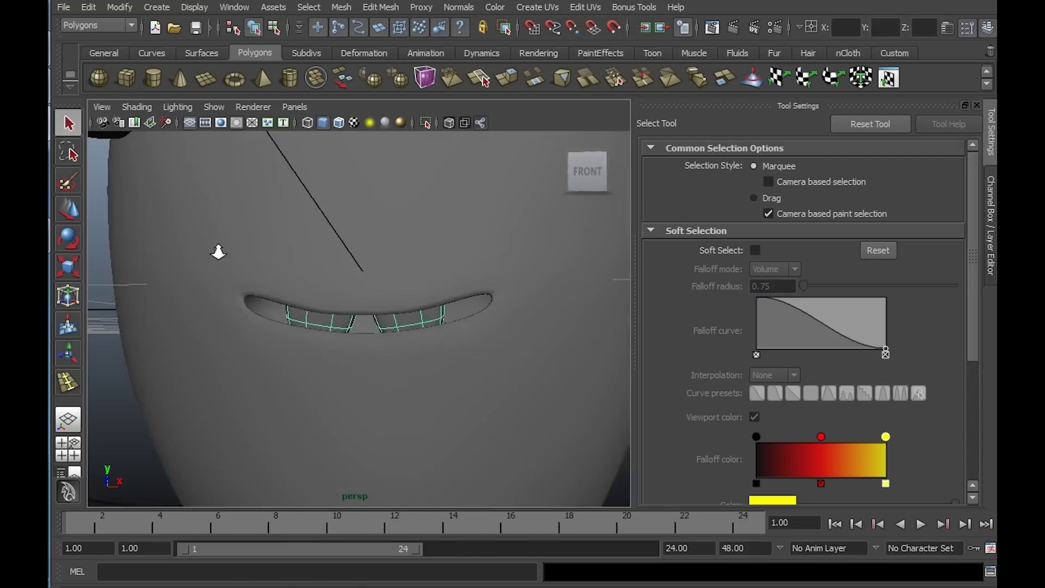
alt+right_drag(218, 252, 175, 248)
alt+drag(381, 256, 411, 276)
alt+right_drag(410, 276, 556, 408)
alt+drag(504, 380, 489, 403)
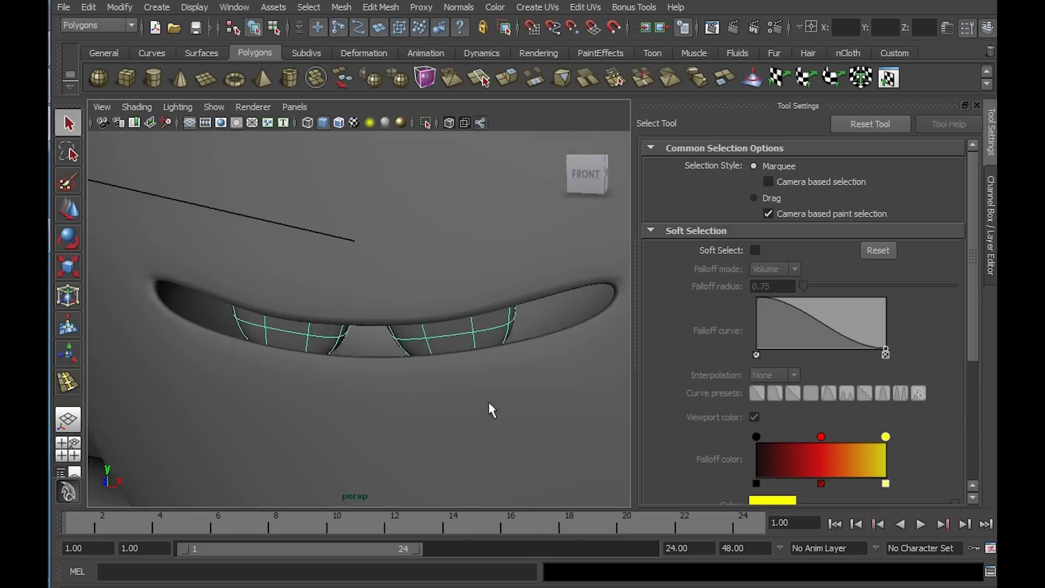
- Create another polygon cube overlapping the rabbit's head and switch it to vertex editing
alt+right_drag(488, 404, 349, 321)
alt+middle_drag(495, 335, 392, 340)
alt+right_drag(511, 354, 448, 319)
alt+drag(448, 320, 441, 365)
alt+middle_drag(439, 376, 346, 324)
click(129, 79)
drag(422, 250, 387, 233)
right_click(339, 235)
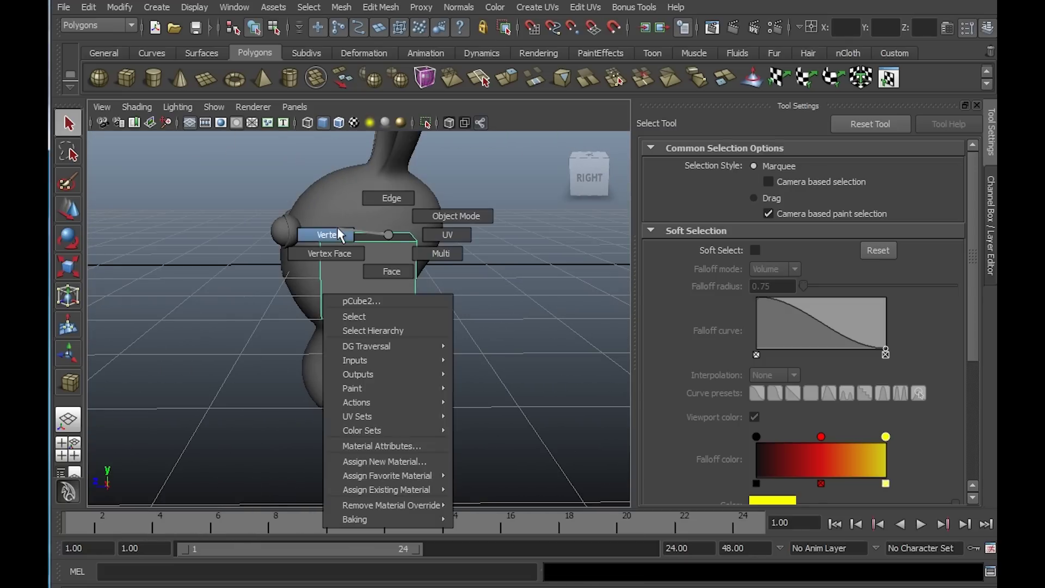
- In the side view, pull the cube's front vertices slightly back, and move both its upper corners down and forward
key(space)
key(space)
scroll(492, 336, down, 6)
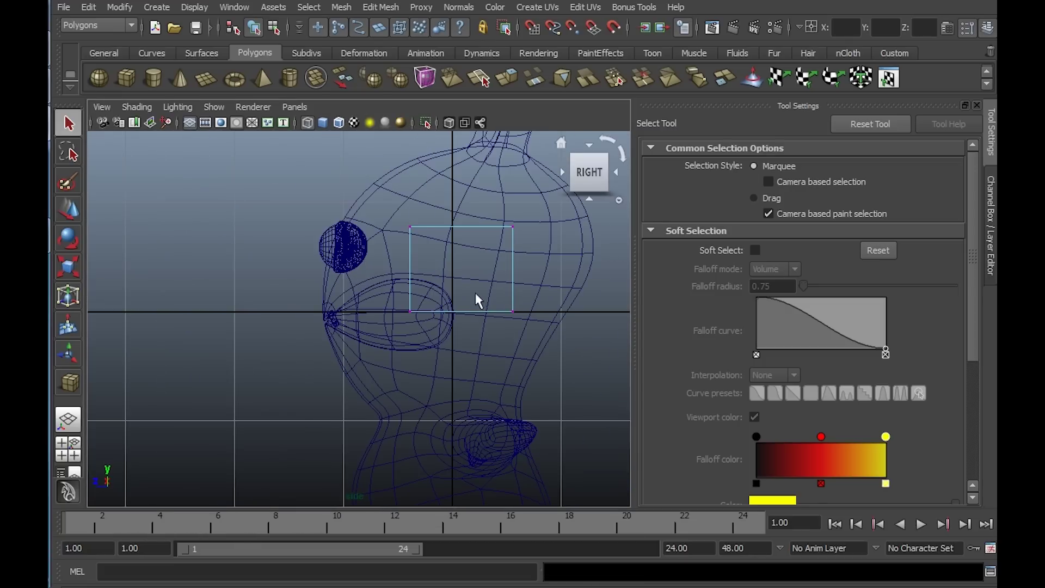
alt+middle_drag(528, 328, 466, 362)
key(w)
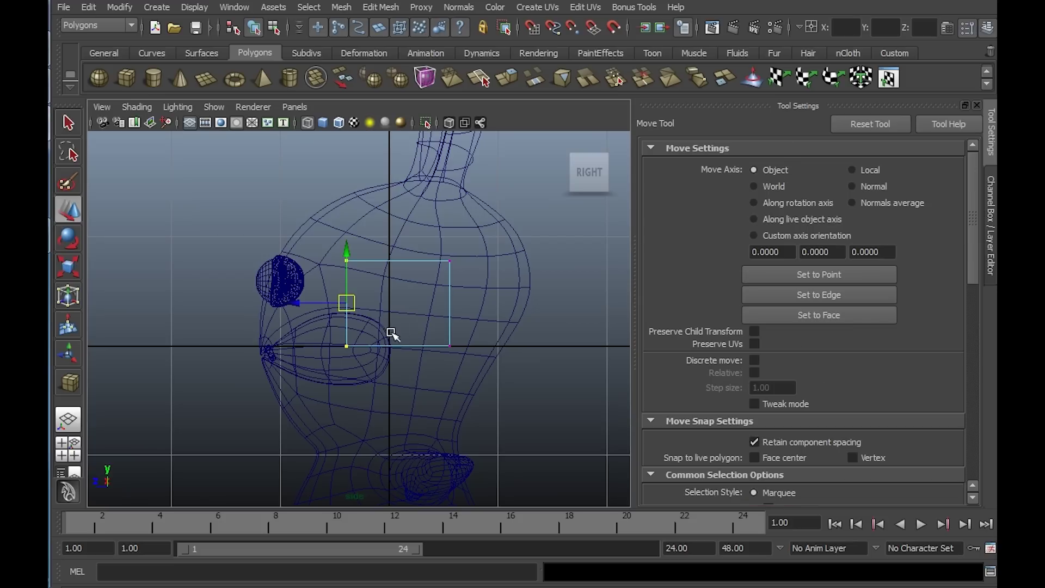
drag(300, 302, 306, 303)
click(450, 262)
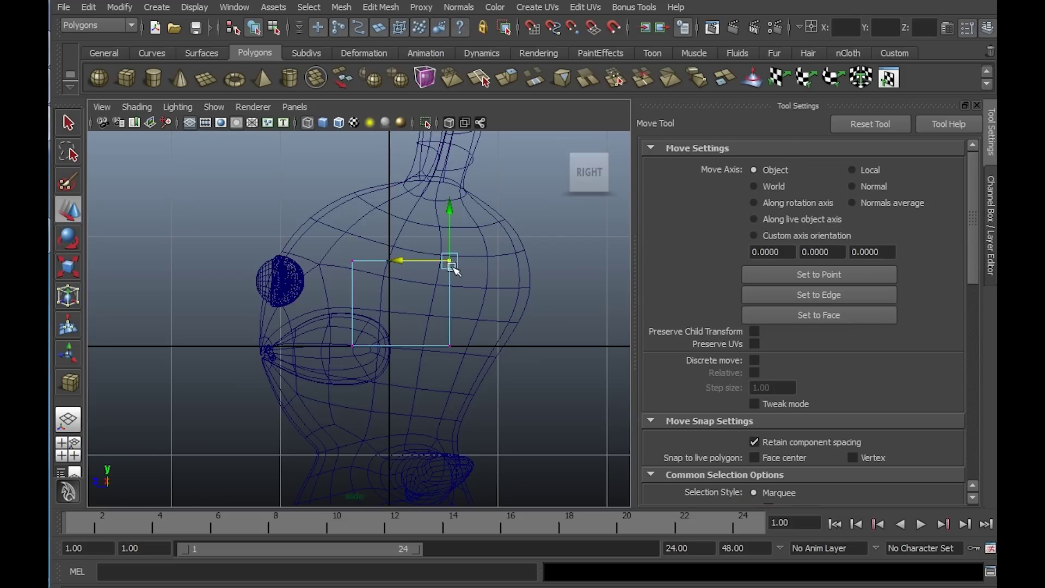
drag(450, 261, 425, 297)
click(353, 262)
drag(352, 264, 329, 318)
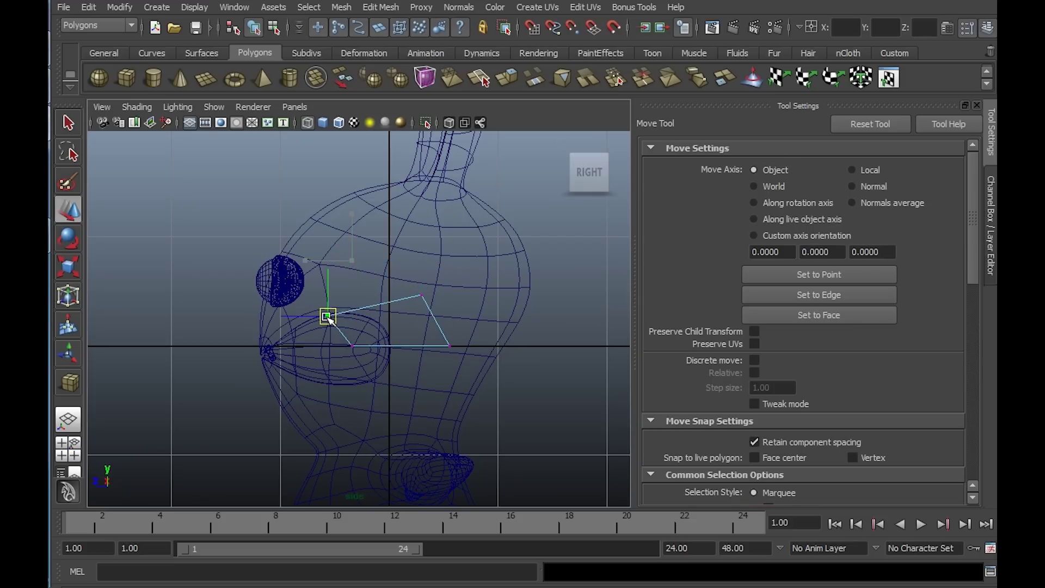
- Extrude the block's top face upward in the side view, and shift and tilt the extruded end toward the front of the head
right_drag(363, 307, 362, 275)
click(390, 320)
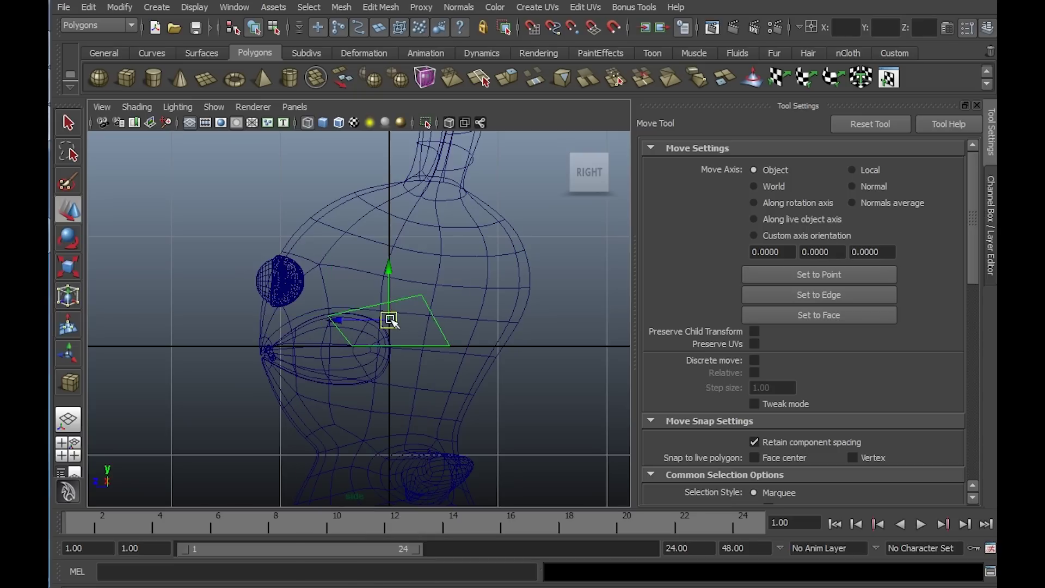
ctrl+drag(424, 334, 280, 387)
shift+right_drag(431, 345, 435, 364)
alt+middle_drag(431, 345, 464, 372)
drag(394, 284, 389, 259)
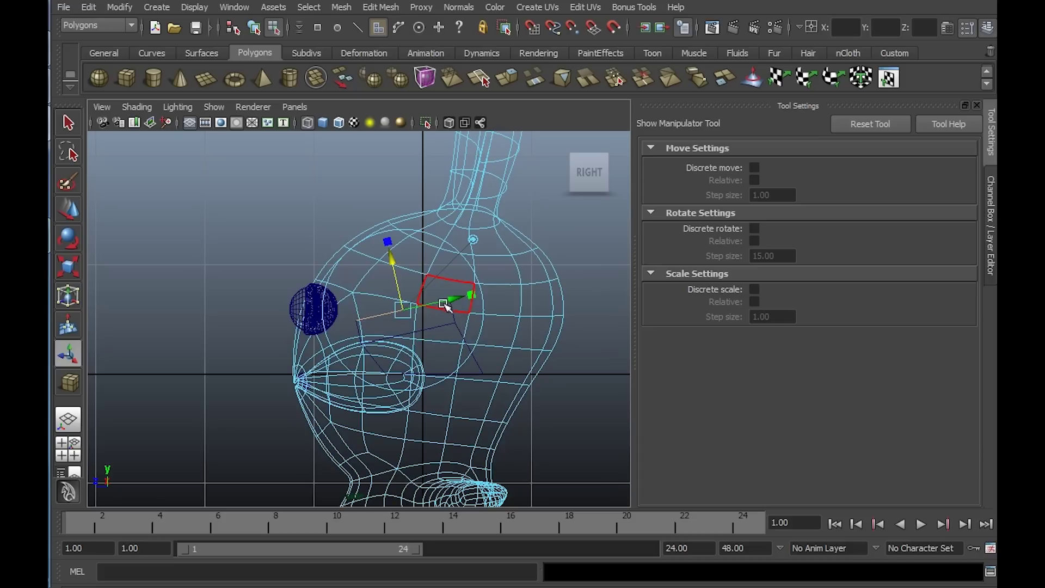
drag(447, 301, 411, 297)
drag(363, 271, 443, 260)
- Extrude the block's upper end face again in the side view, and move and tilt the new end down to the rabbit's eye
right_drag(455, 326, 545, 282)
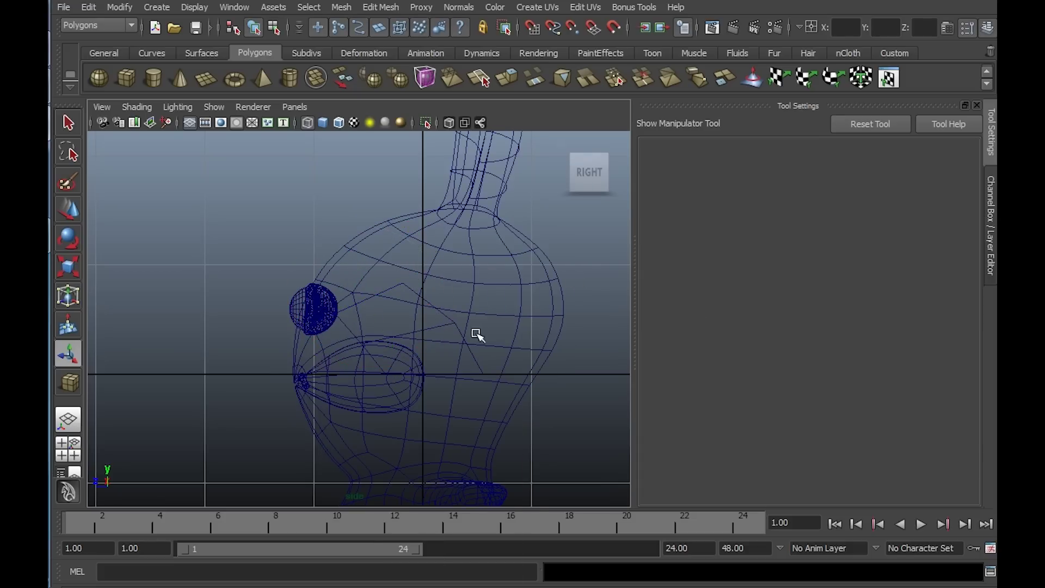
right_drag(454, 308, 448, 333)
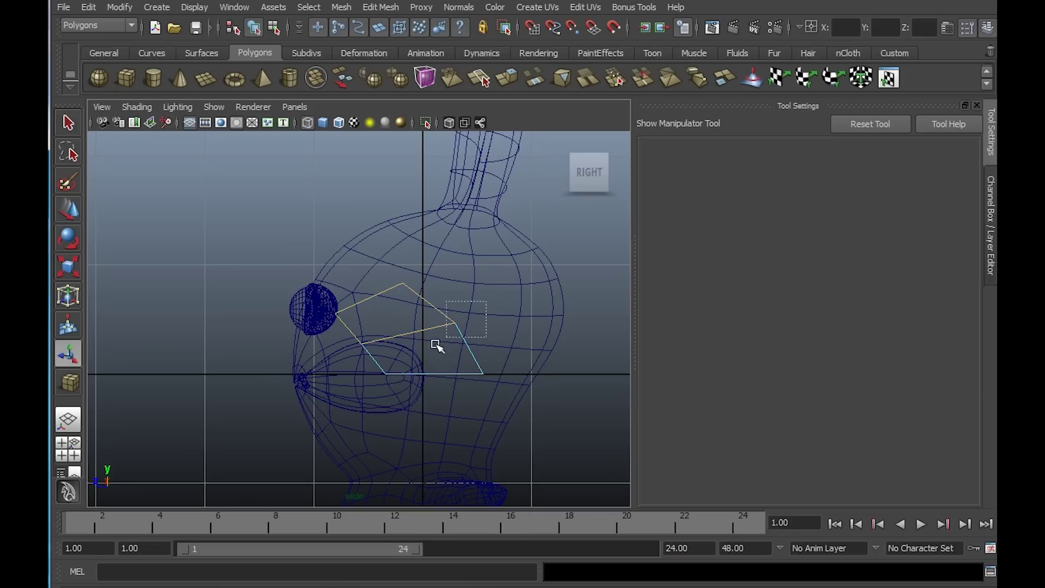
shift+right_drag(429, 324, 429, 350)
drag(347, 249, 333, 221)
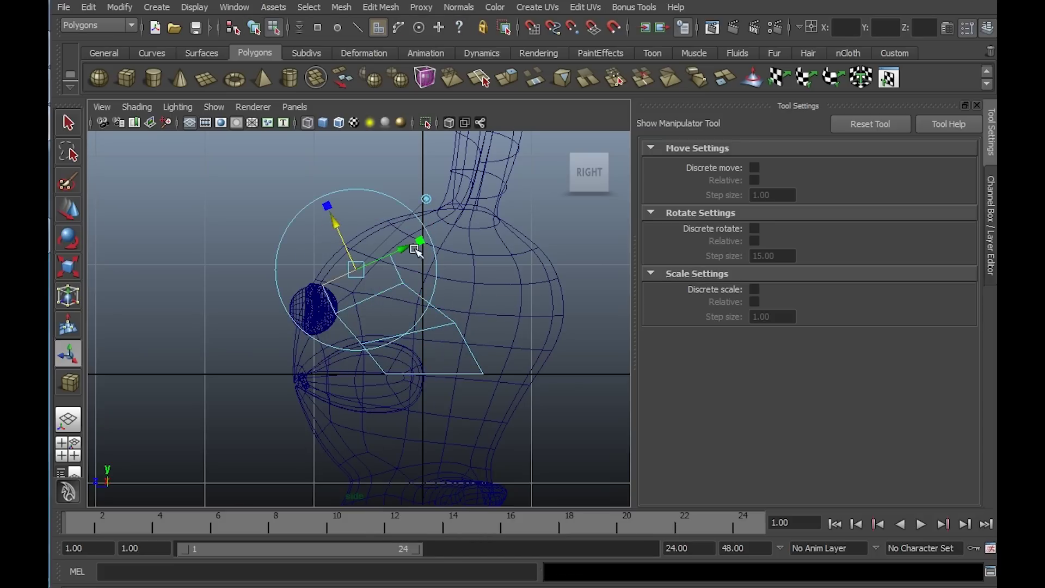
drag(405, 248, 371, 263)
drag(303, 238, 297, 224)
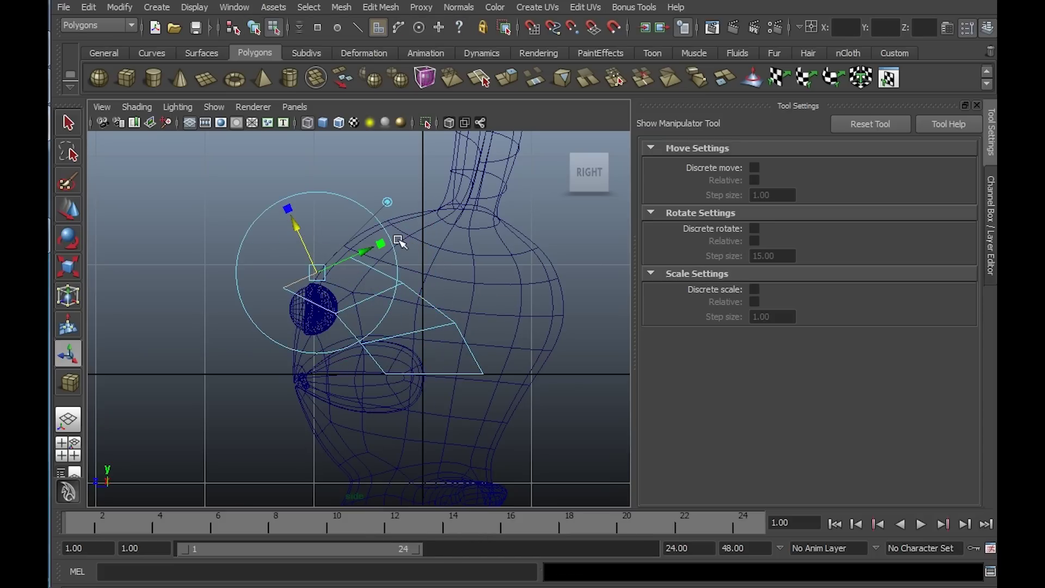
drag(401, 241, 344, 225)
key(ctrl+z)
click(362, 218)
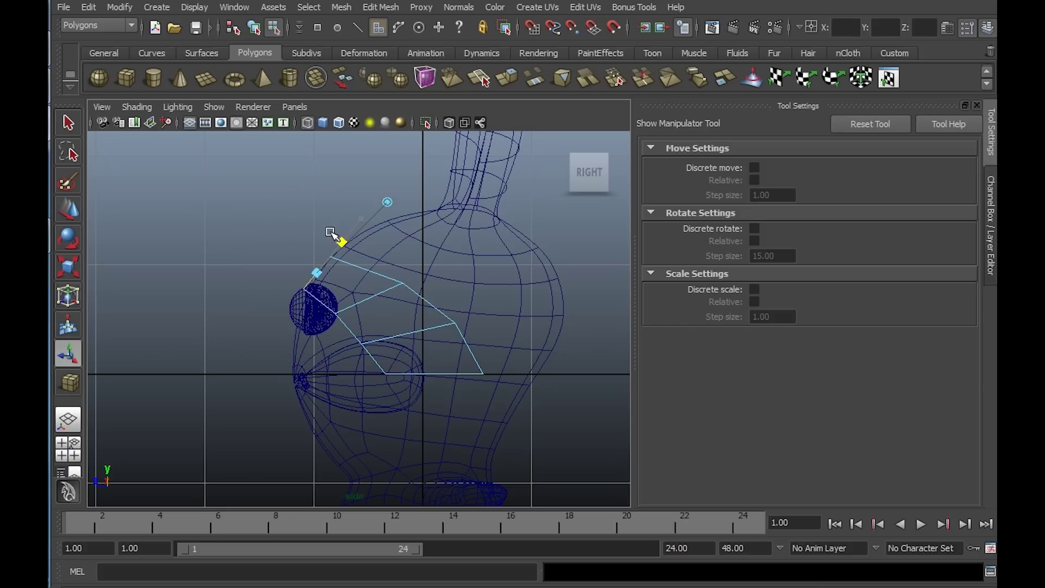
key(w)
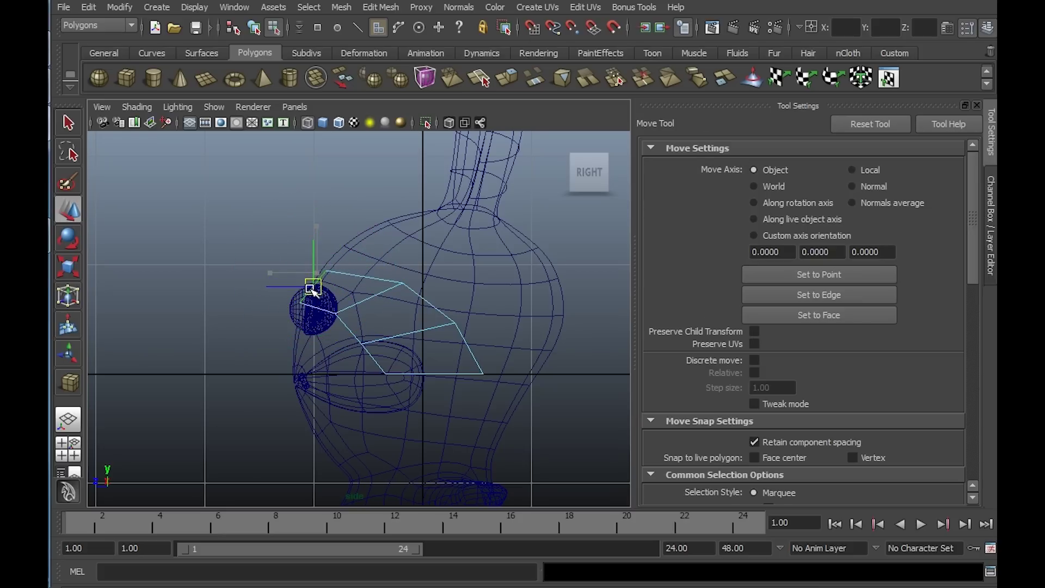
- Adjust the middle vertices along the block's lower and upper outlines in the side view to smooth its curve
right_drag(380, 297, 305, 309)
click(334, 314)
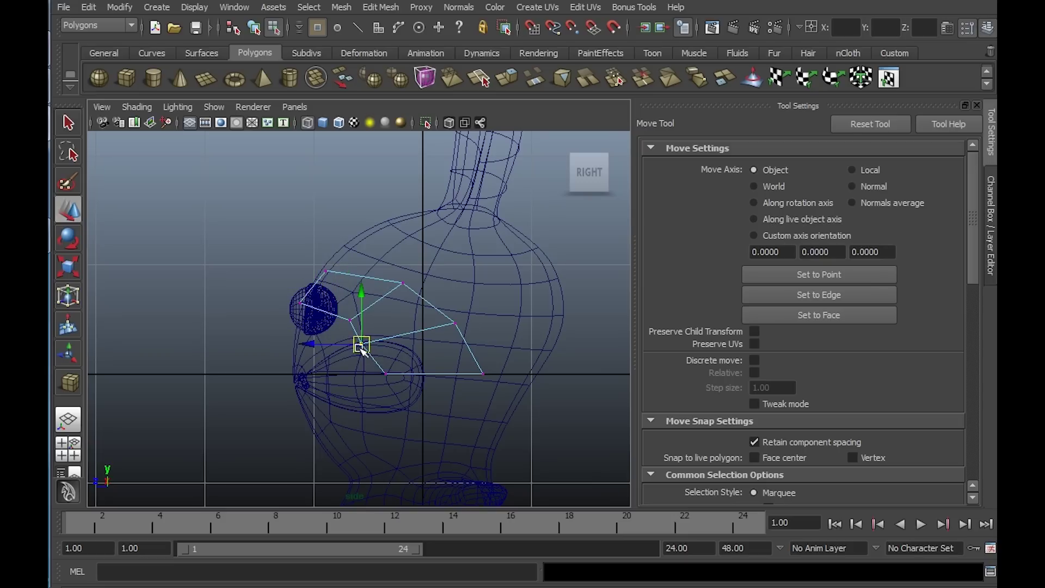
drag(361, 348, 372, 346)
click(402, 283)
drag(403, 284, 402, 292)
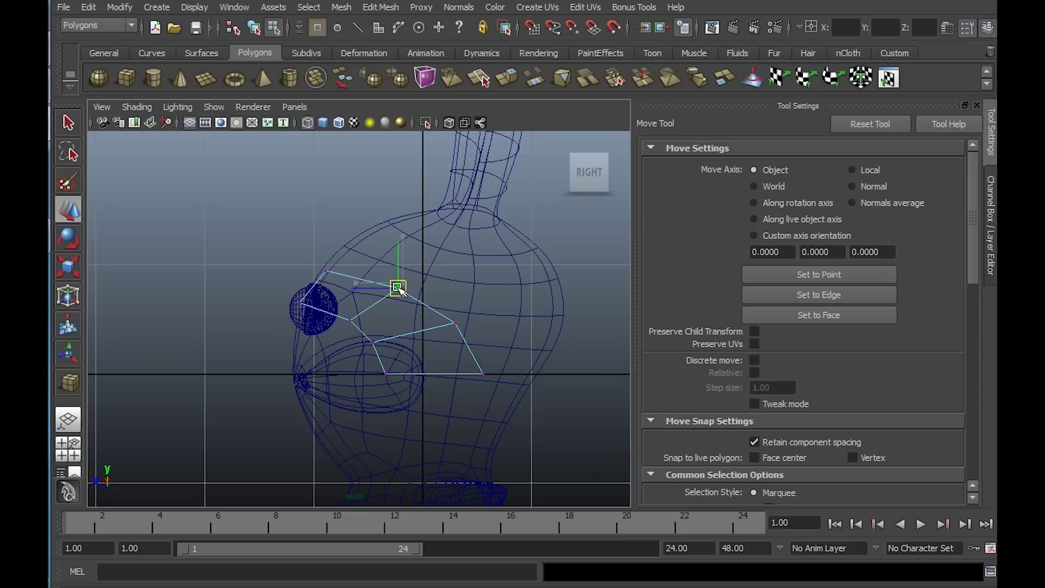
- In the front view, widen the block's bottom row of vertices and the row just above it
key(space)
key(space)
alt+drag(495, 235, 404, 311)
key(space)
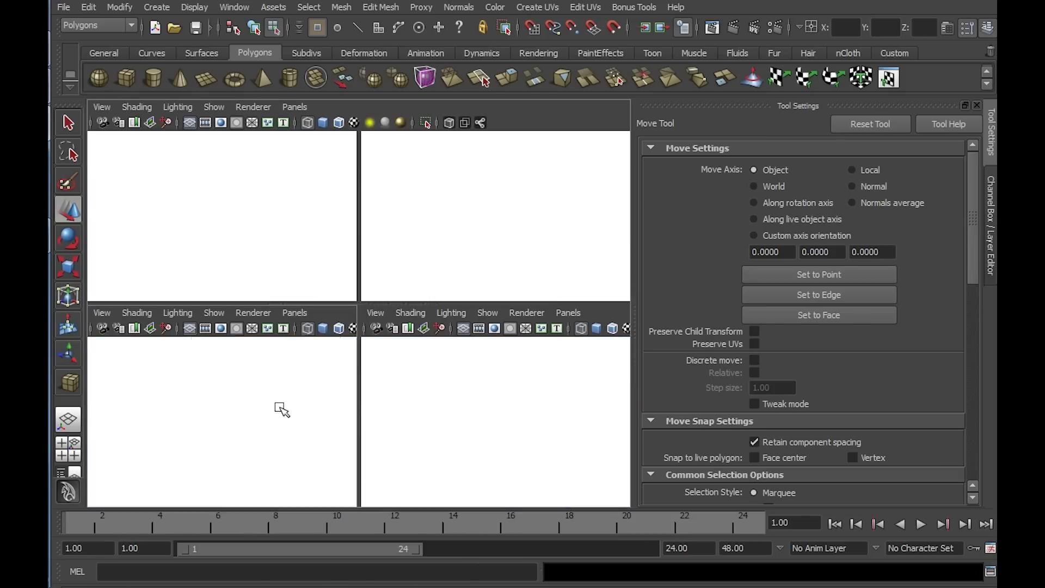
key(space)
scroll(339, 367, down, 8)
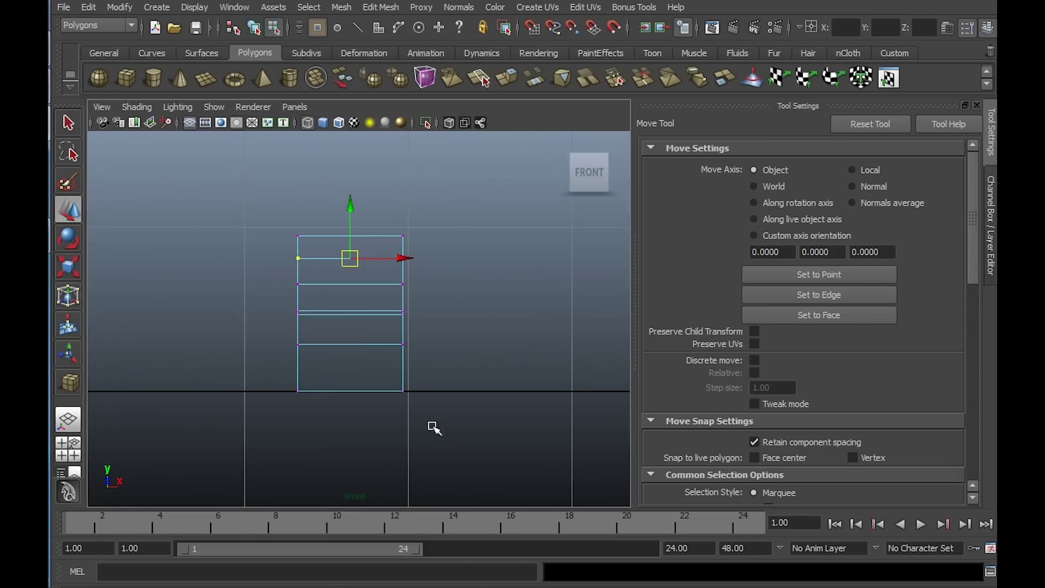
drag(448, 434, 235, 280)
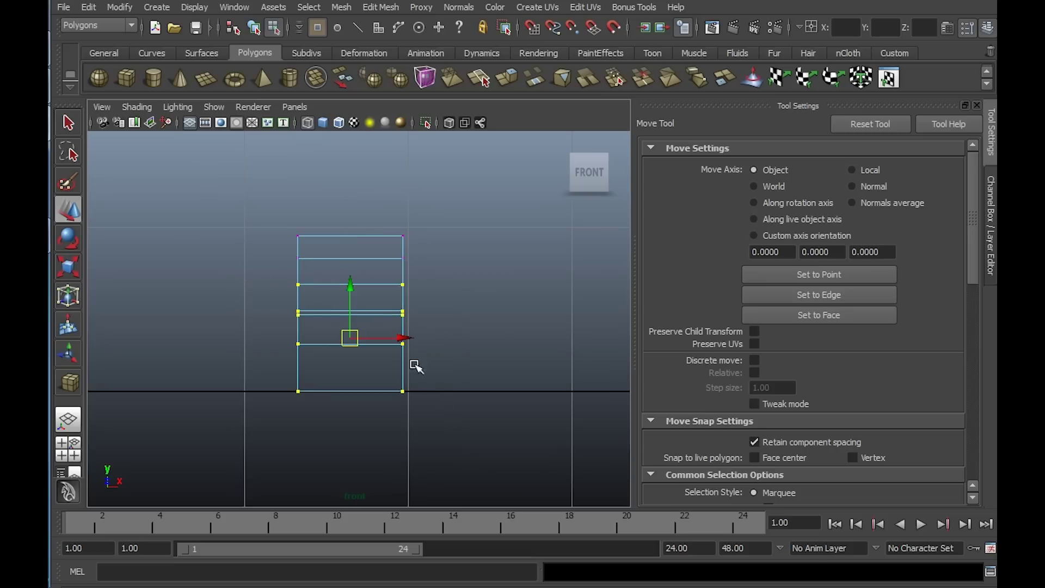
drag(260, 343, 421, 363)
key(r)
drag(286, 342, 259, 350)
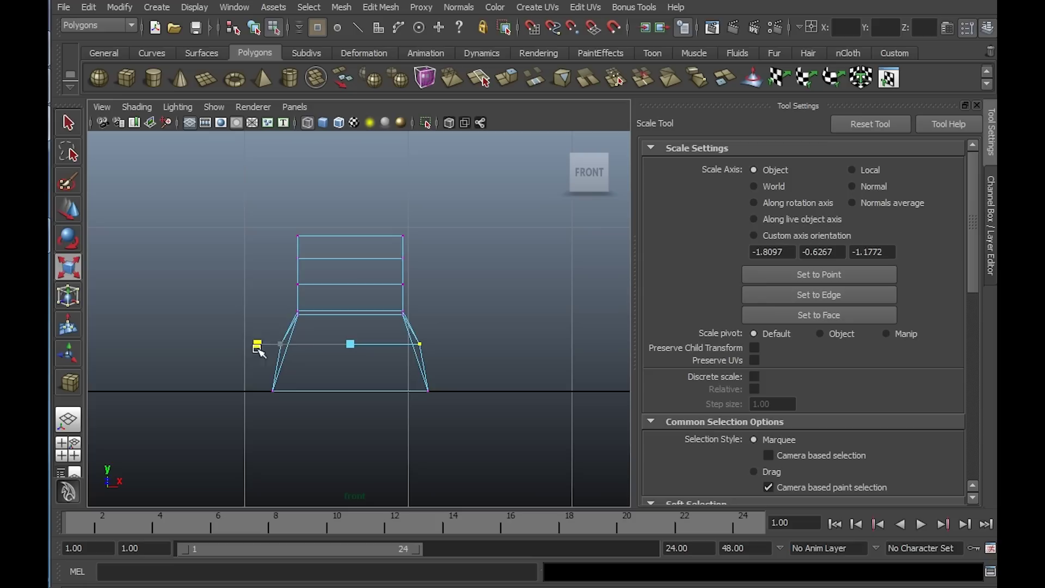
- Scale the widths of the remaining vertex rows so the block tapers evenly toward its top in the front view
drag(263, 308, 420, 324)
drag(283, 312, 264, 311)
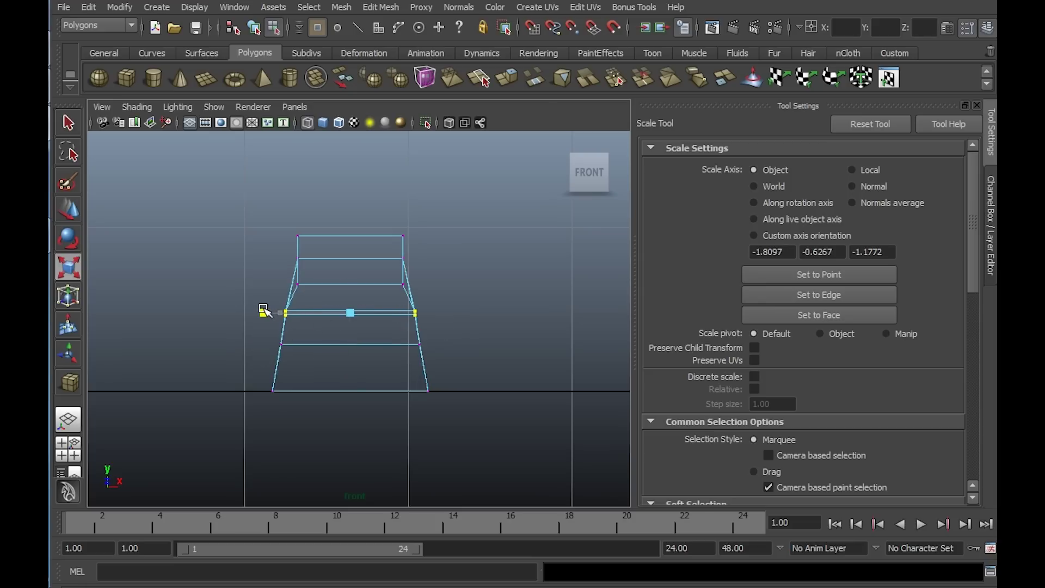
drag(291, 275, 439, 299)
drag(283, 284, 269, 283)
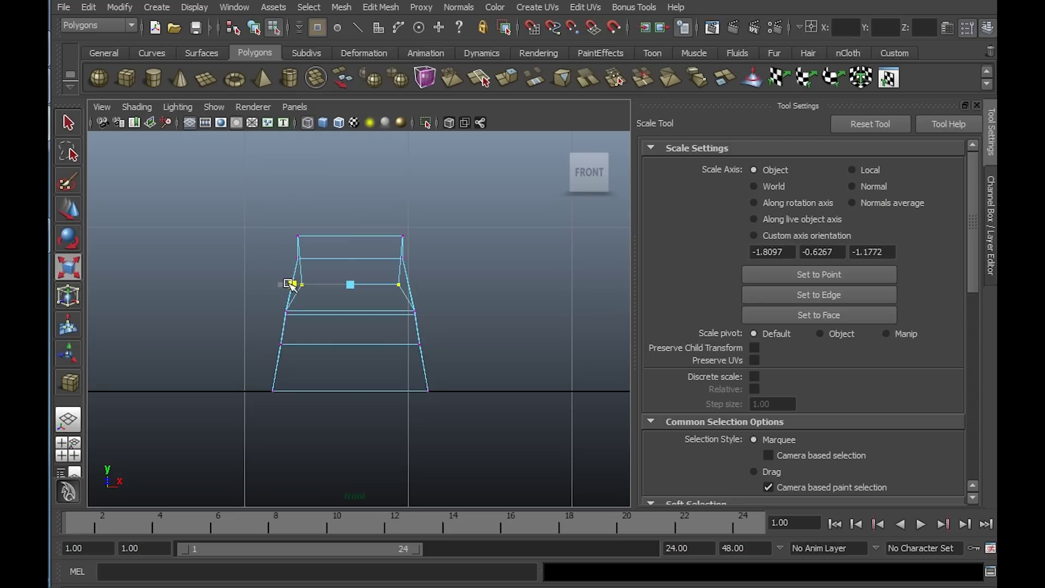
drag(439, 330, 437, 330)
drag(280, 312, 287, 313)
drag(278, 248, 405, 240)
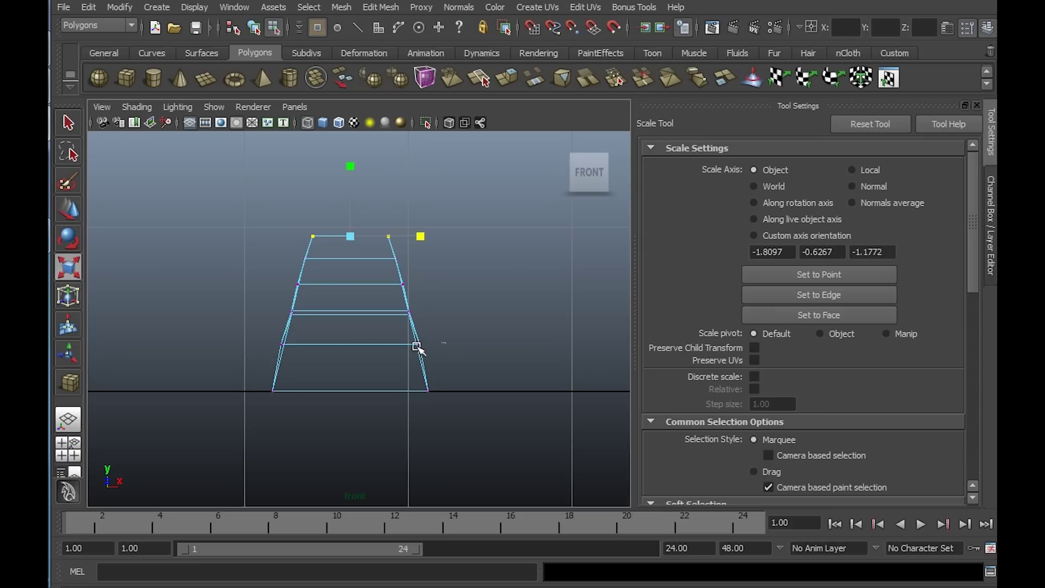
drag(417, 347, 251, 381)
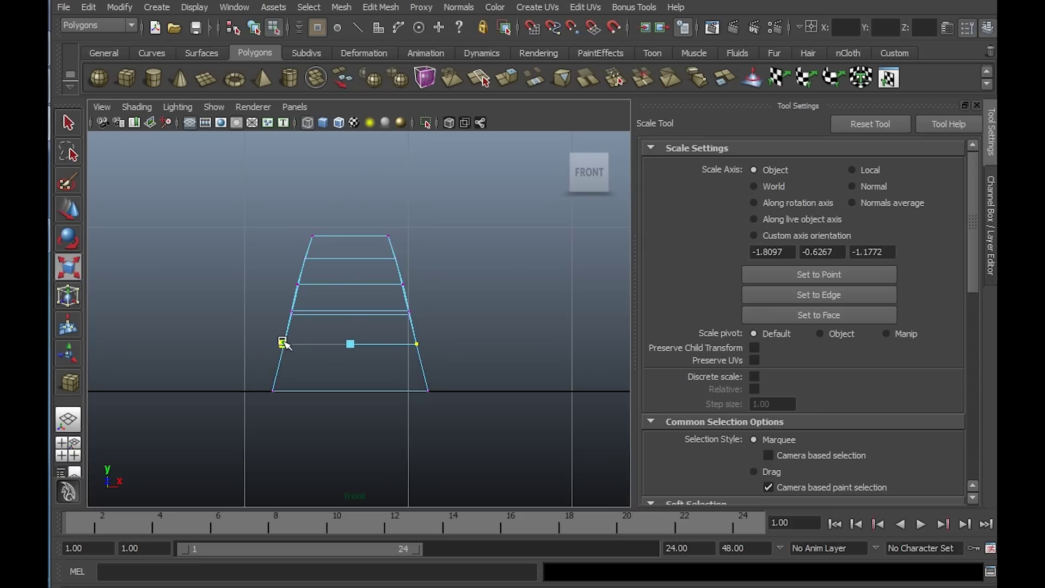
- Insert two edge loops along the curved block in the perspective view, one down its middle and one around its sides
key(space)
key(space)
alt+drag(534, 236, 427, 261)
alt+right_drag(427, 262, 432, 312)
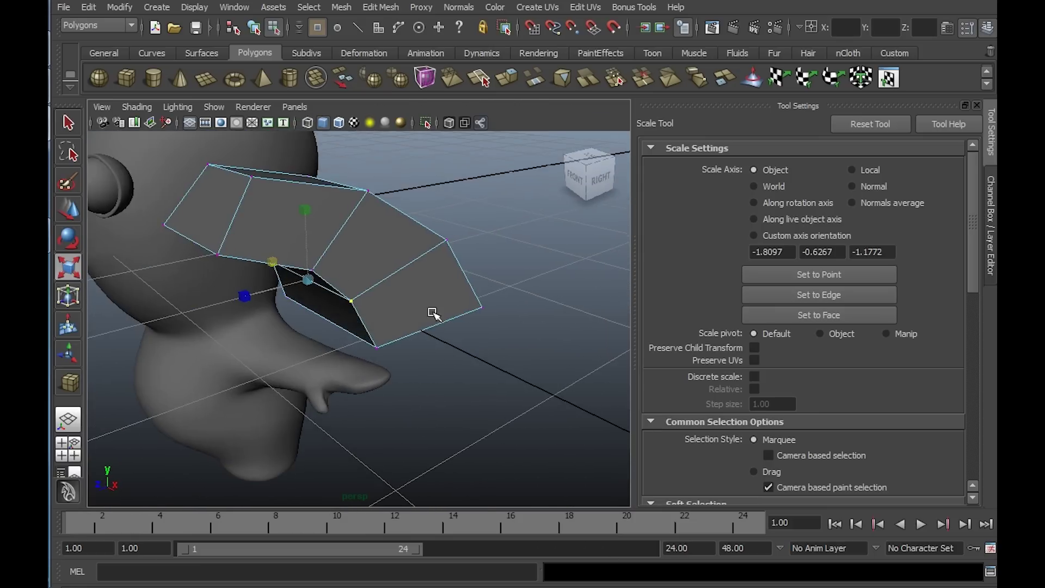
alt+middle_drag(432, 312, 464, 341)
right_drag(403, 302, 455, 274)
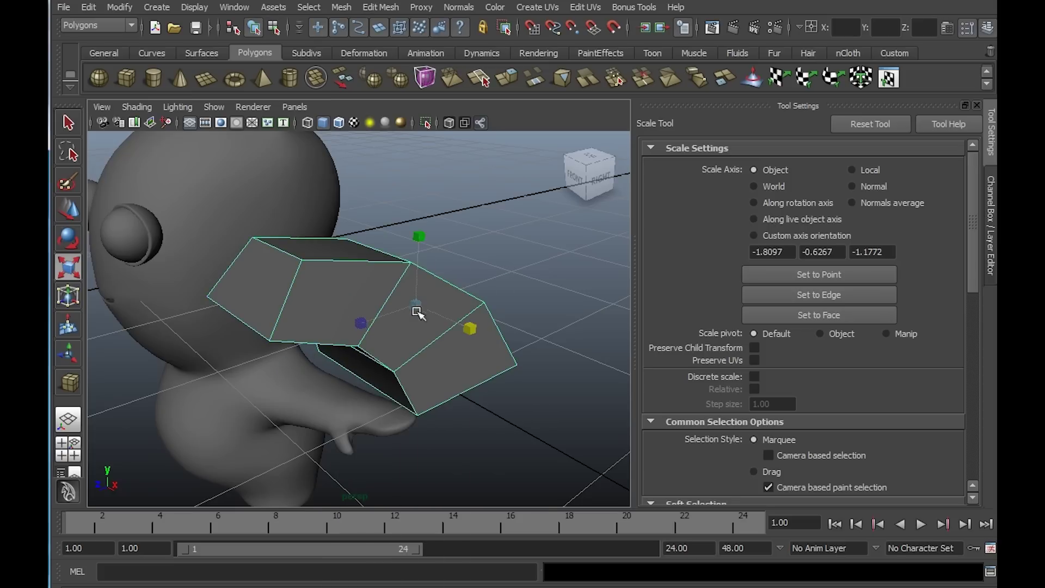
alt+drag(417, 311, 472, 298)
click(377, 7)
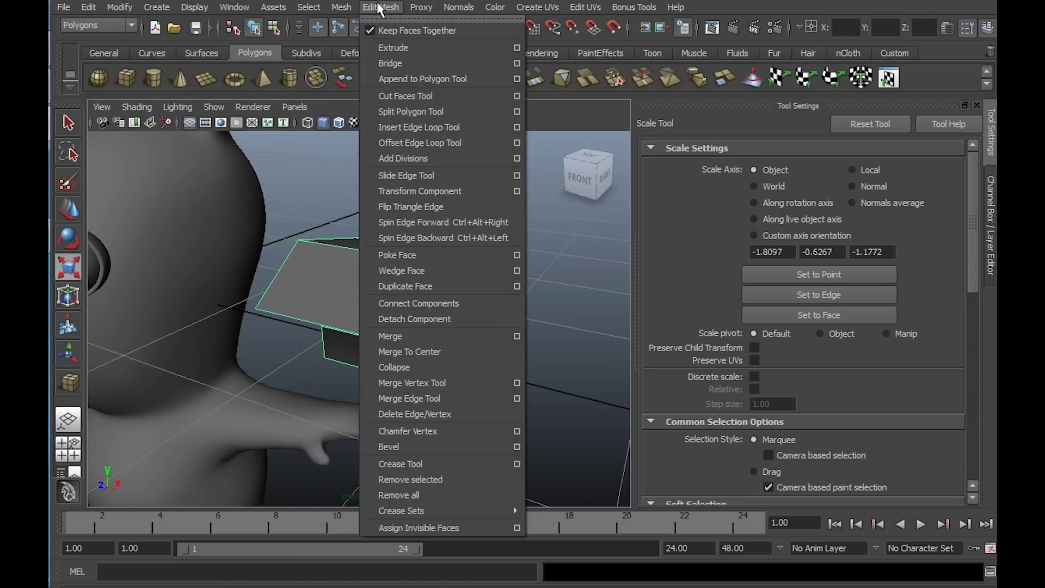
click(419, 127)
click(344, 249)
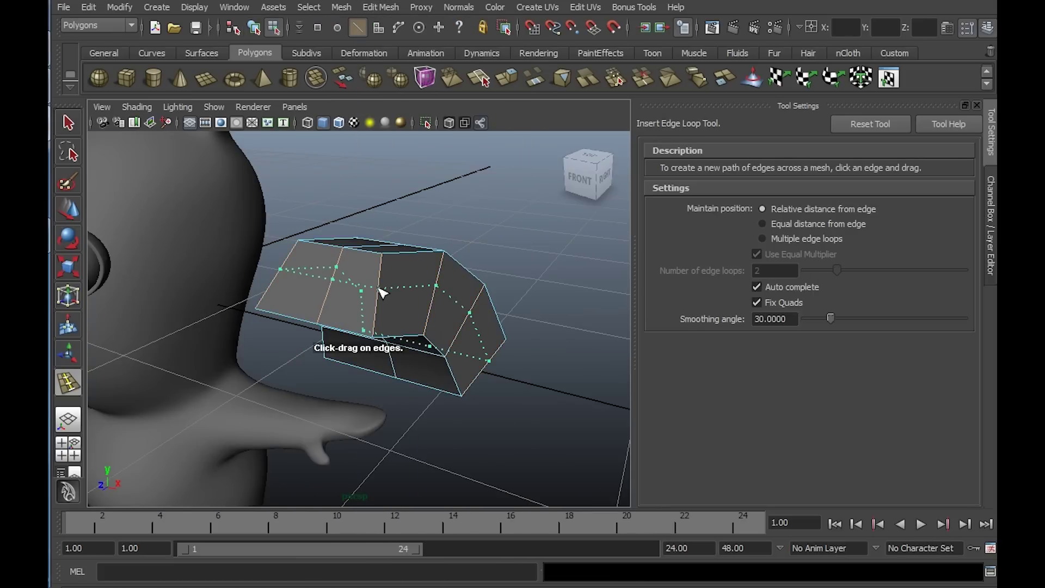
alt+drag(382, 293, 439, 240)
key(q)
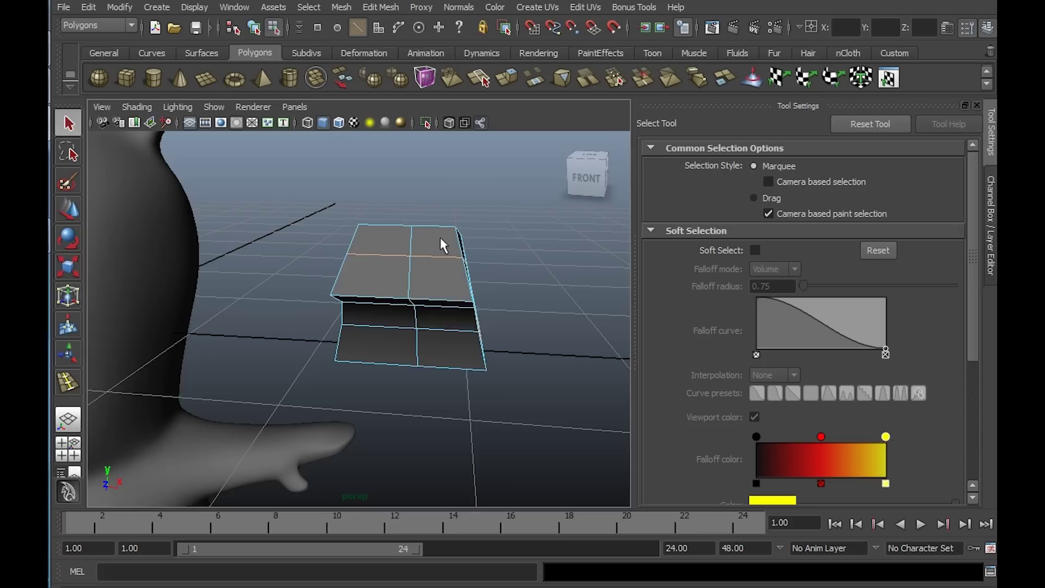
- Select the middle column of vertices in the front view and shift it slightly sideways to centre it
right_drag(440, 237, 376, 237)
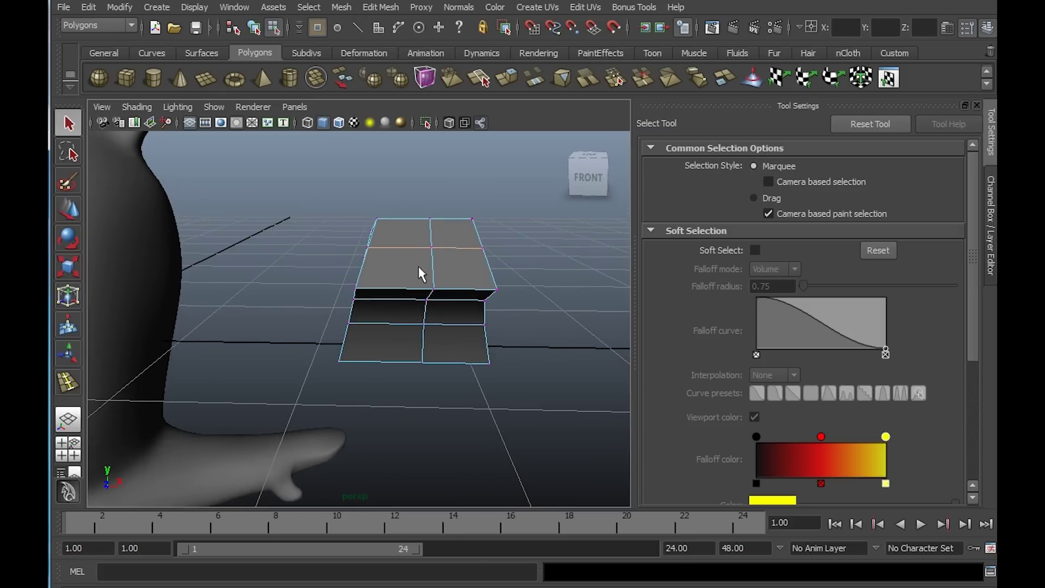
key(space)
key(space)
drag(326, 237, 373, 419)
key(w)
drag(411, 310, 408, 310)
- Select the upper outer edges along one side of the curved block, then lower them slightly and move them inward
key(space)
key(space)
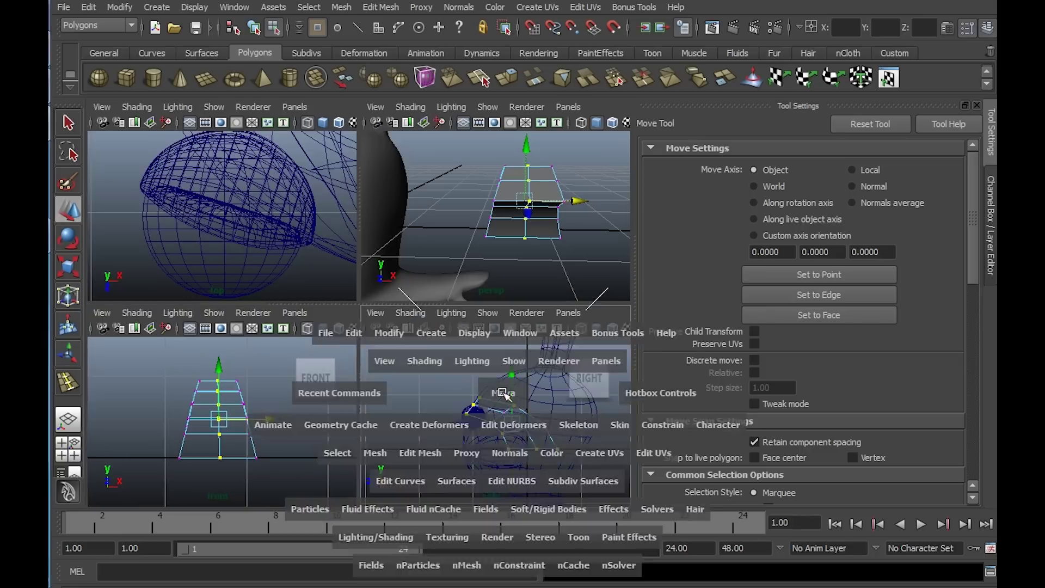
alt+right_drag(423, 360, 487, 394)
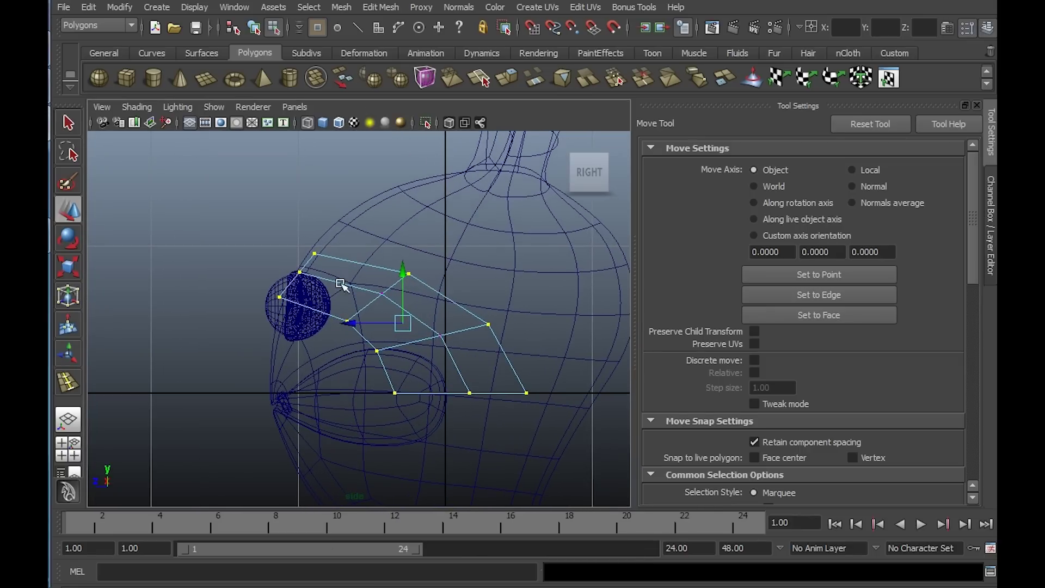
key(space)
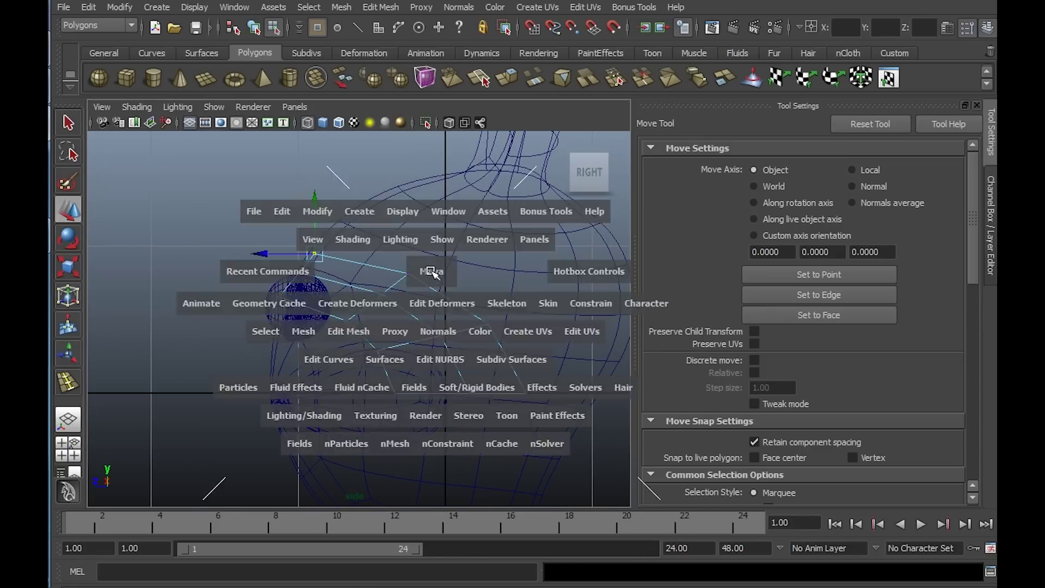
key(space)
alt+drag(451, 214, 368, 272)
right_drag(368, 272, 367, 223)
click(351, 258)
alt+drag(440, 244, 451, 341)
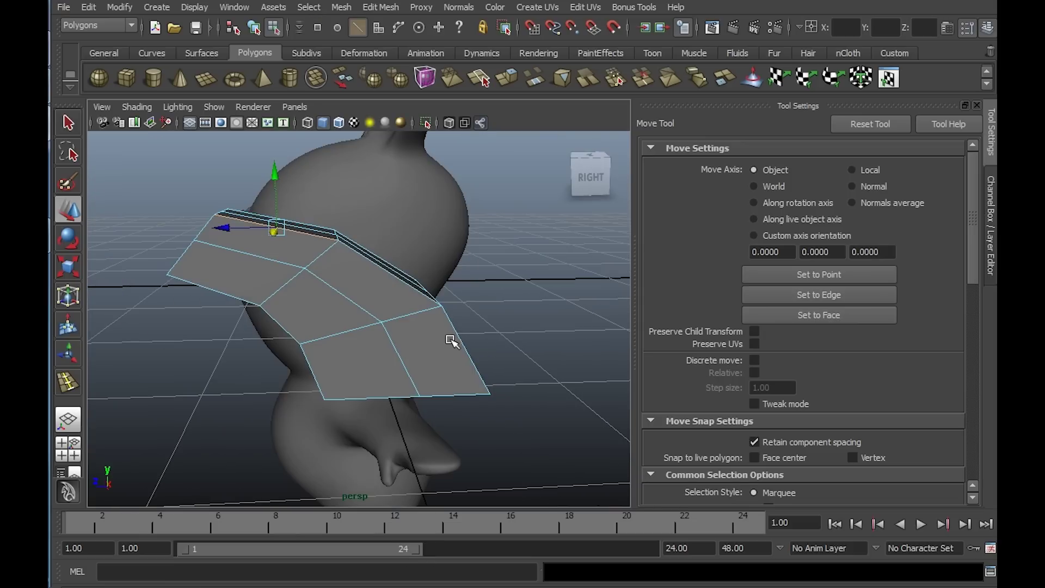
shift+click(458, 336)
alt+drag(289, 284, 394, 281)
drag(472, 238, 464, 251)
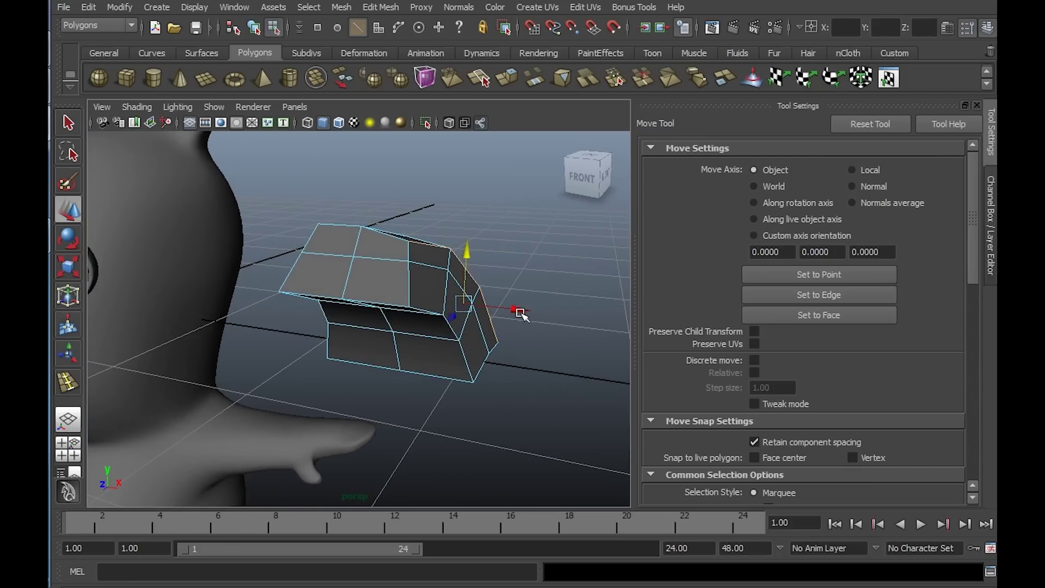
drag(521, 314, 509, 312)
- Lower the upper outer edges on the opposite side of the block and move them inward to match
alt+drag(438, 286, 430, 305)
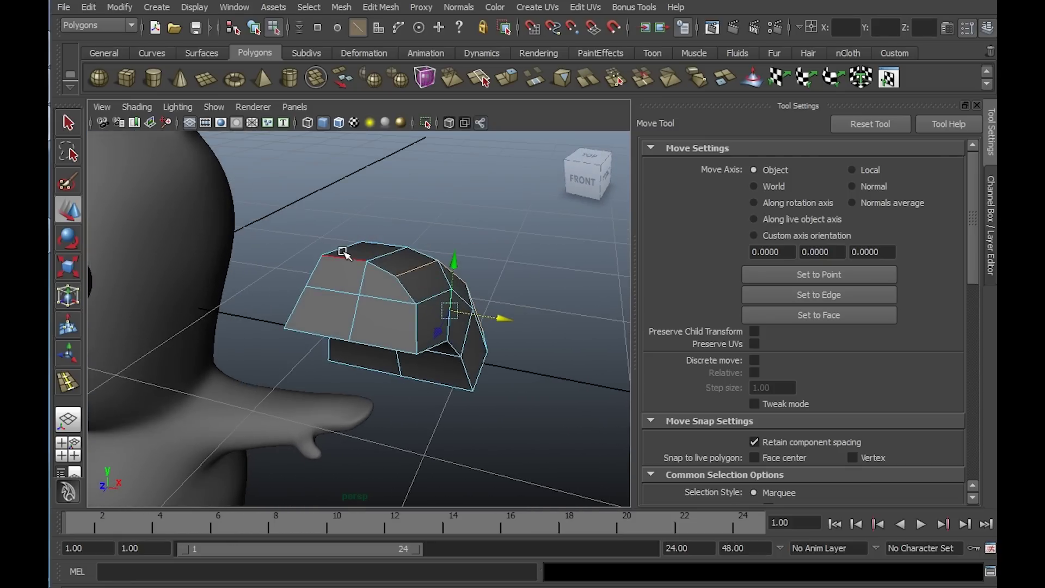
alt+drag(298, 274, 379, 254)
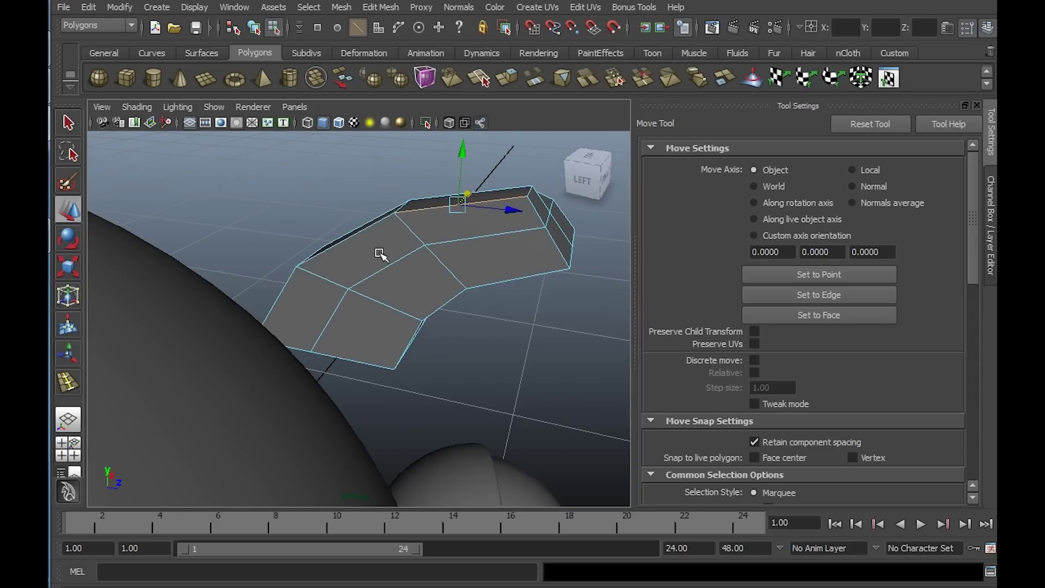
alt+drag(475, 240, 382, 262)
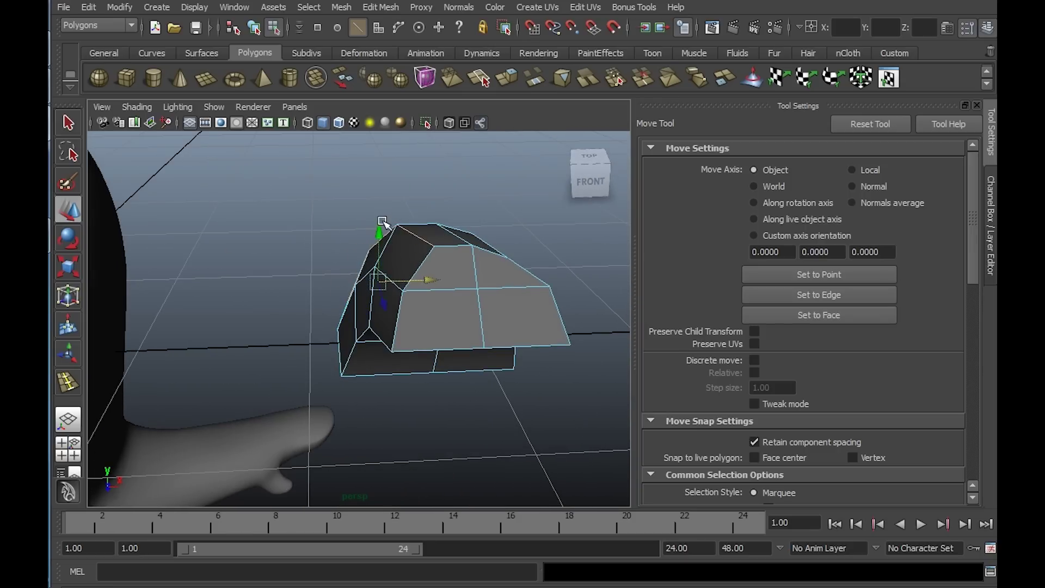
drag(383, 221, 378, 234)
alt+drag(465, 260, 419, 240)
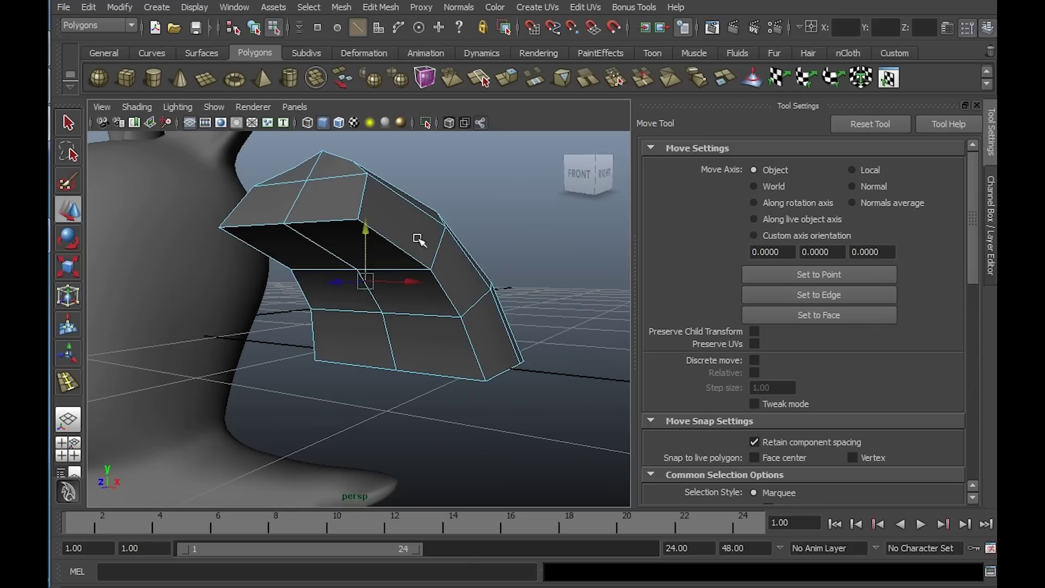
- Move the lower outer edges on both sides of the curved block inward to round its underside
double_click(439, 281)
drag(476, 315, 452, 312)
alt+drag(415, 265, 382, 253)
double_click(379, 296)
drag(429, 301, 452, 302)
- Pull the centre vertex of the block's front end outward toward the front
alt+drag(483, 264, 336, 259)
right_drag(221, 249, 186, 247)
click(212, 252)
alt+drag(294, 263, 247, 247)
- Select the block's bottom end vertices in the side view and scale them vertically into a flat line
key(space)
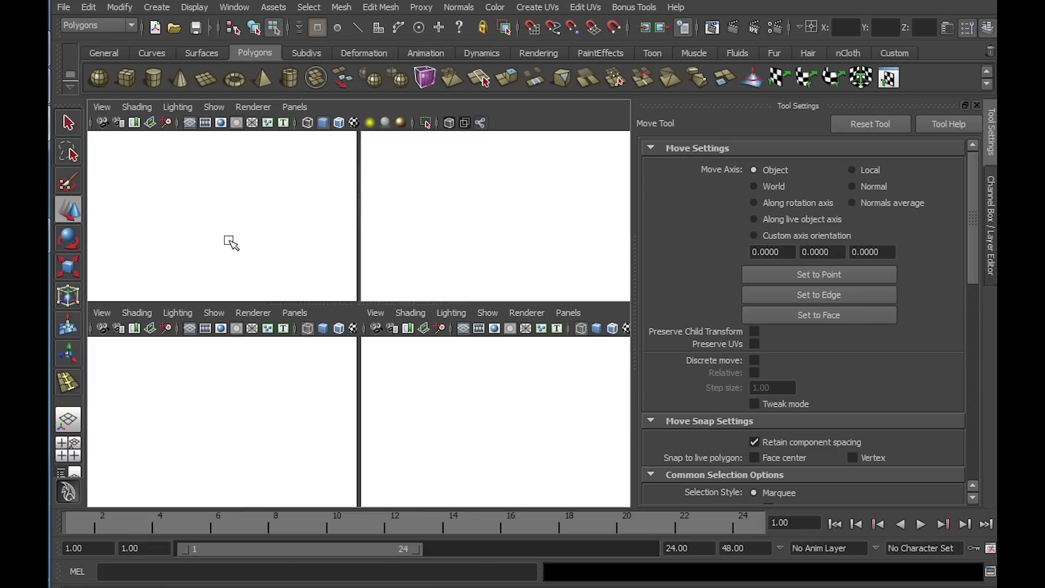
key(space)
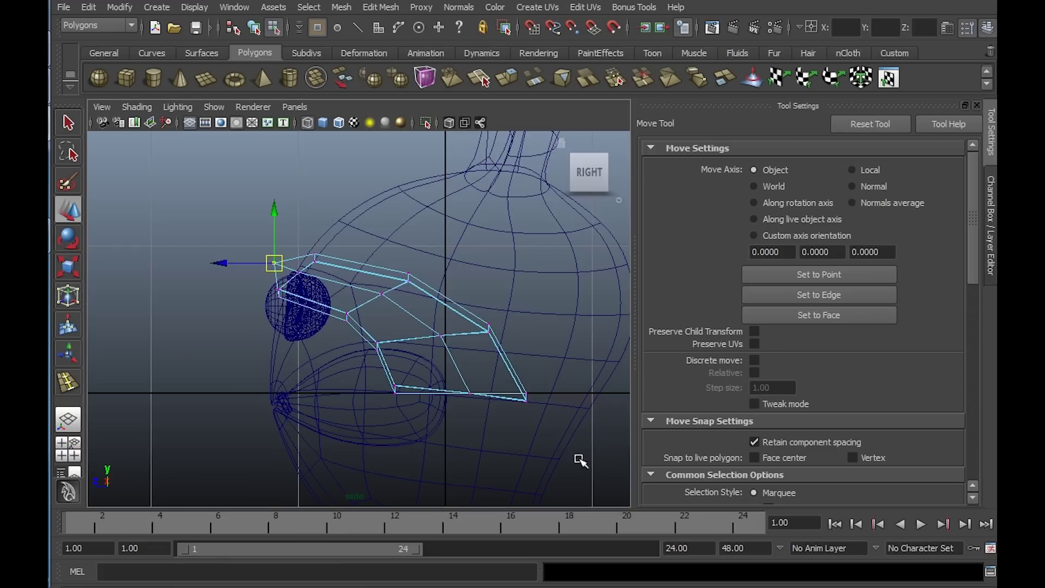
drag(584, 460, 316, 370)
key(r)
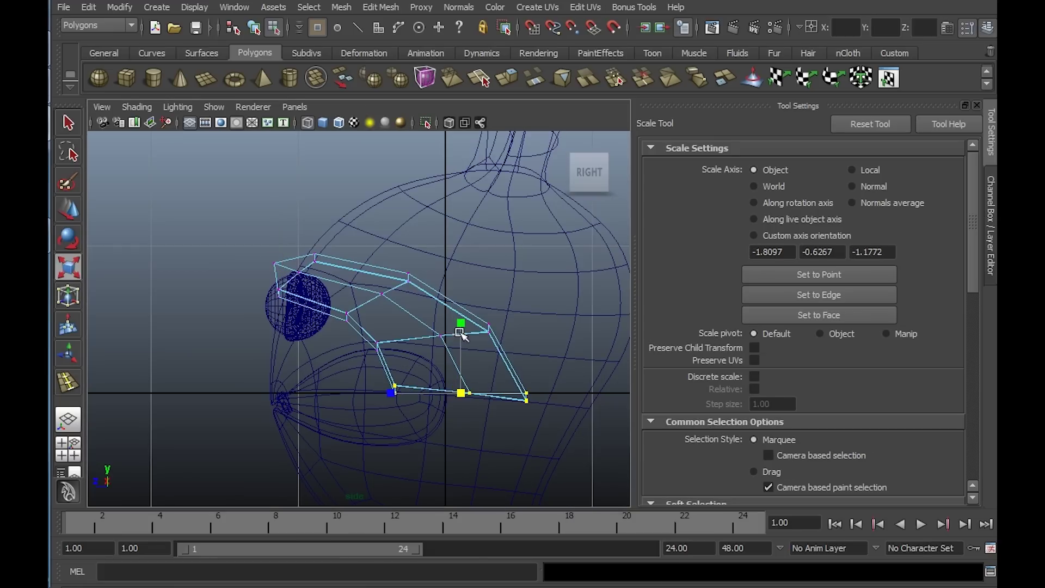
drag(461, 324, 460, 378)
scroll(436, 348, up, 4)
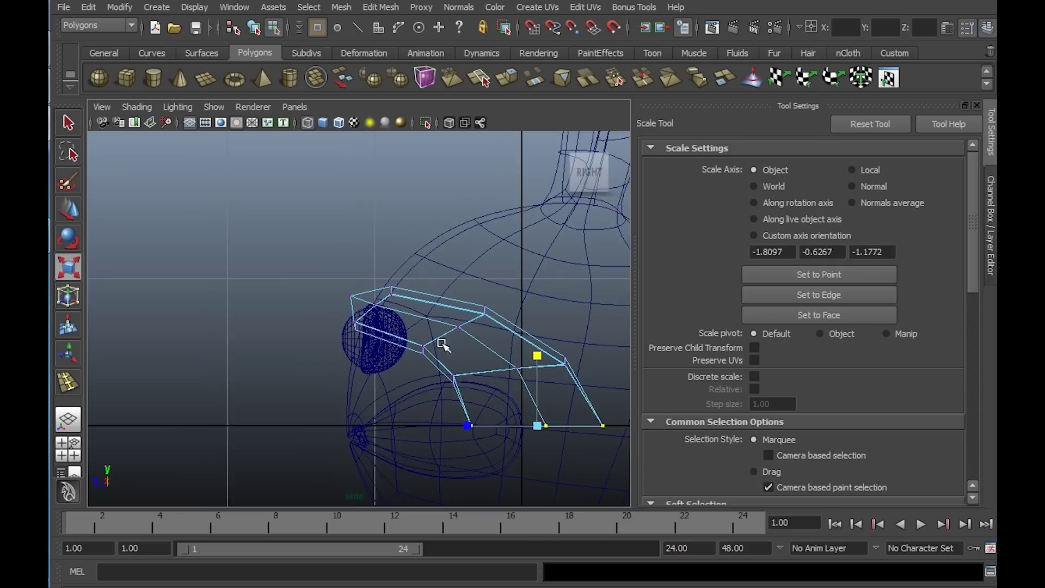
- Raise the lower front-end vertices of the curved block slightly in the side view and select the upper vertices behind them
scroll(505, 403, up, 2)
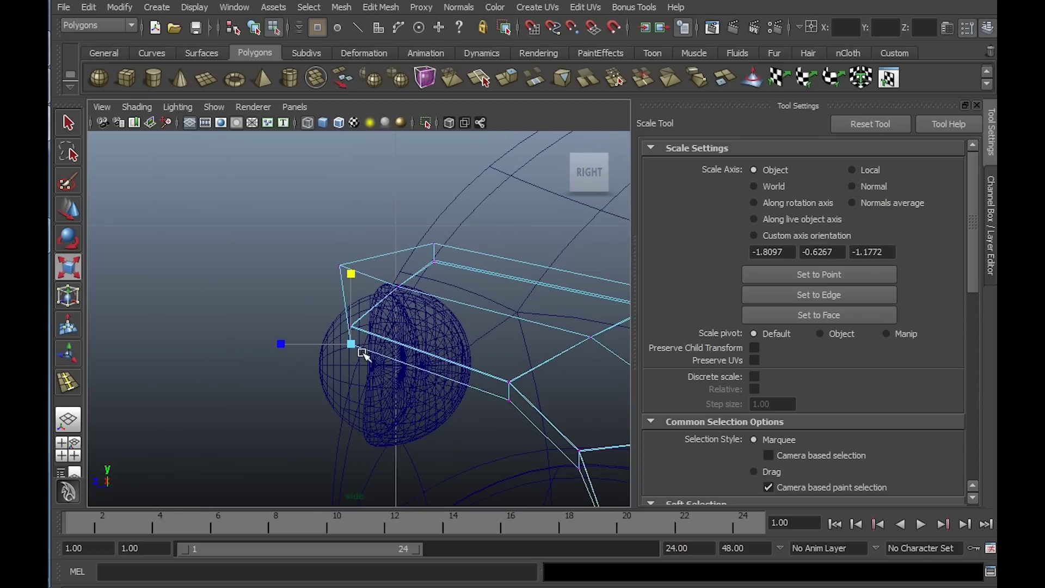
key(w)
scroll(349, 333, up, 3)
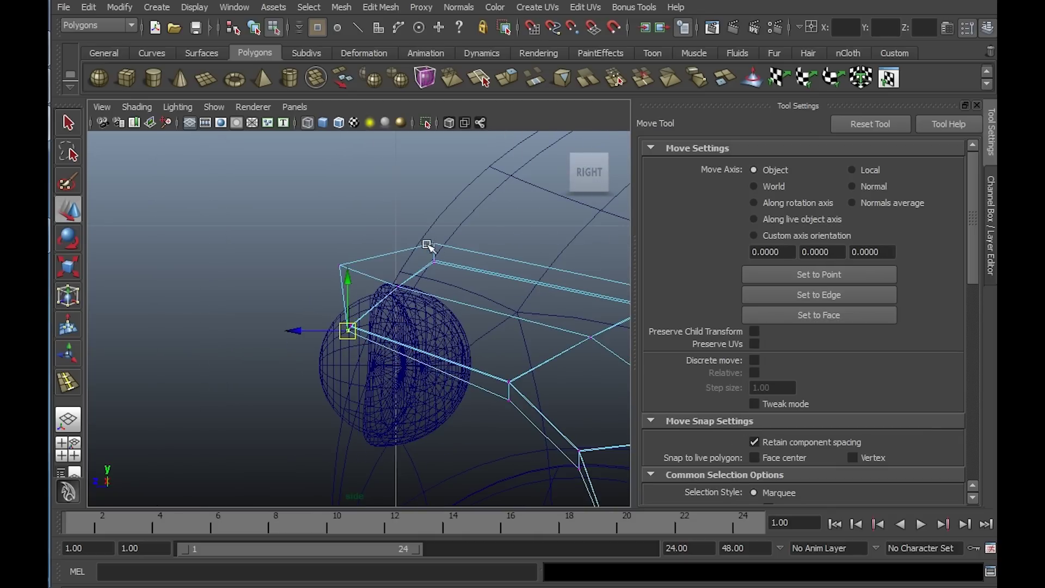
drag(418, 233, 444, 261)
key(space)
key(space)
alt+drag(387, 294, 314, 296)
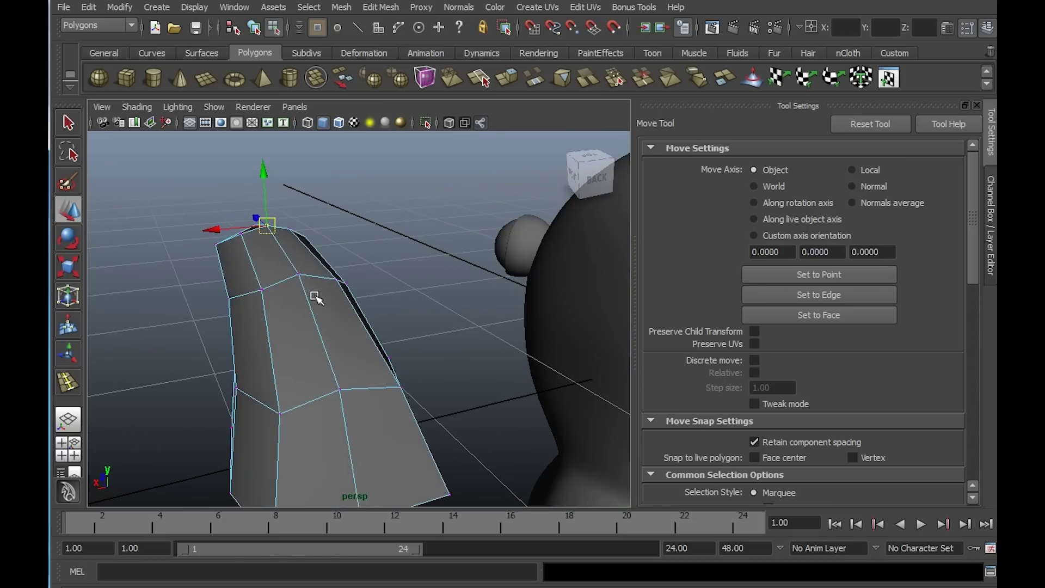
- Select edges along the curved block's upper surface, shift them slightly, and return to object selection
right_drag(315, 295, 315, 239)
click(315, 307)
alt+drag(315, 307, 408, 259)
shift+click(390, 257)
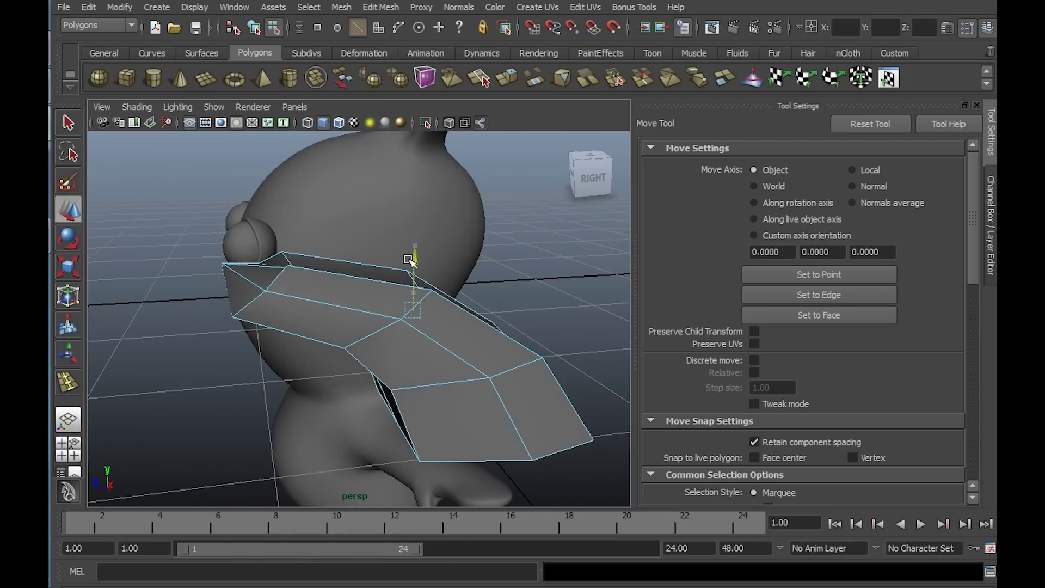
drag(369, 311, 352, 313)
mouse_move(419, 301)
alt+mouse_down()
mouse_move(309, 299)
mouse_move(322, 279)
alt+mouse_up()
right_drag(385, 312, 452, 285)
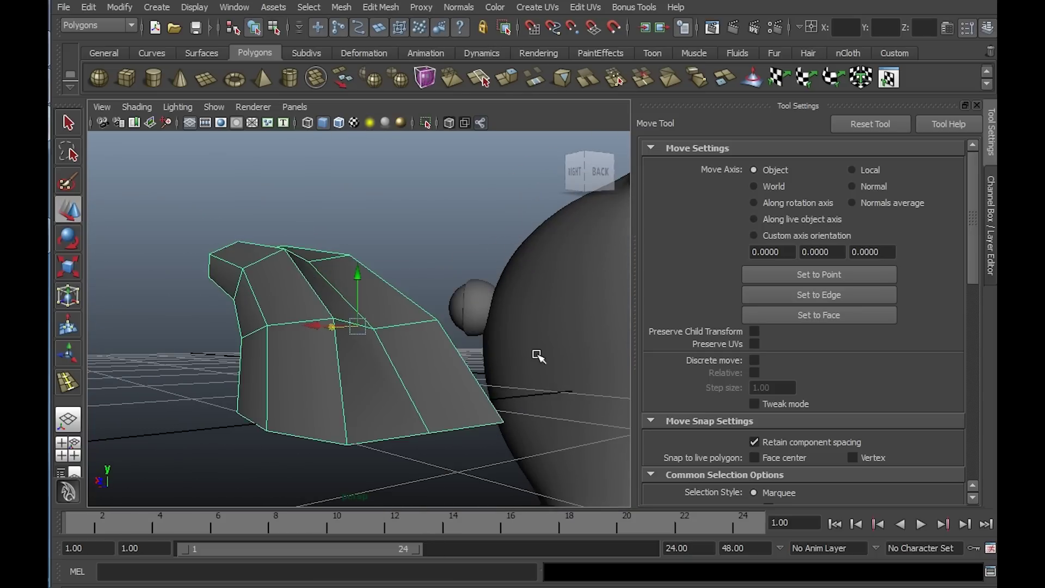
- Insert an edge loop close to the curved block's bottom end and reselect the whole object
alt+drag(538, 356, 509, 341)
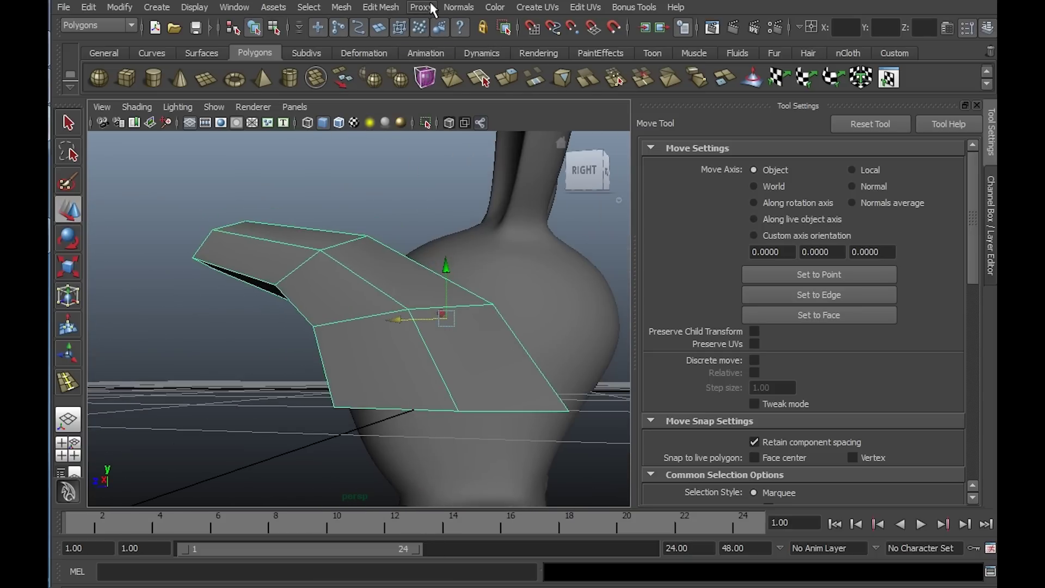
click(381, 7)
click(420, 128)
mouse_move(447, 370)
mouse_down()
mouse_move(452, 396)
mouse_move(515, 403)
mouse_move(427, 375)
mouse_up()
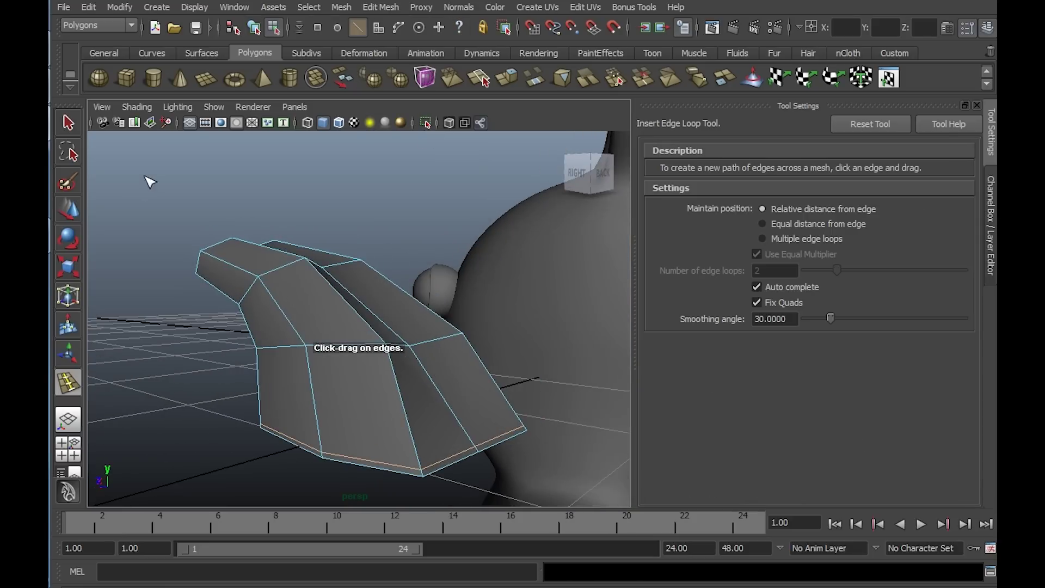
click(68, 125)
right_drag(293, 282, 344, 273)
click(344, 273)
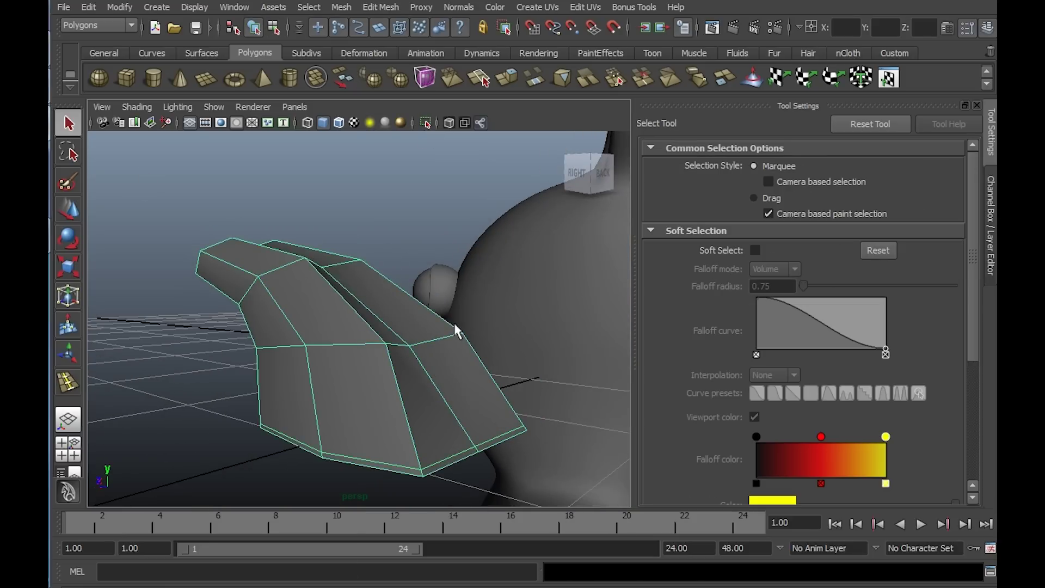
- Display the curved block in smooth mesh preview and view it beside the rabbit
key(3)
click(311, 243)
alt+drag(310, 243, 424, 283)
click(457, 338)
alt+drag(467, 334, 424, 312)
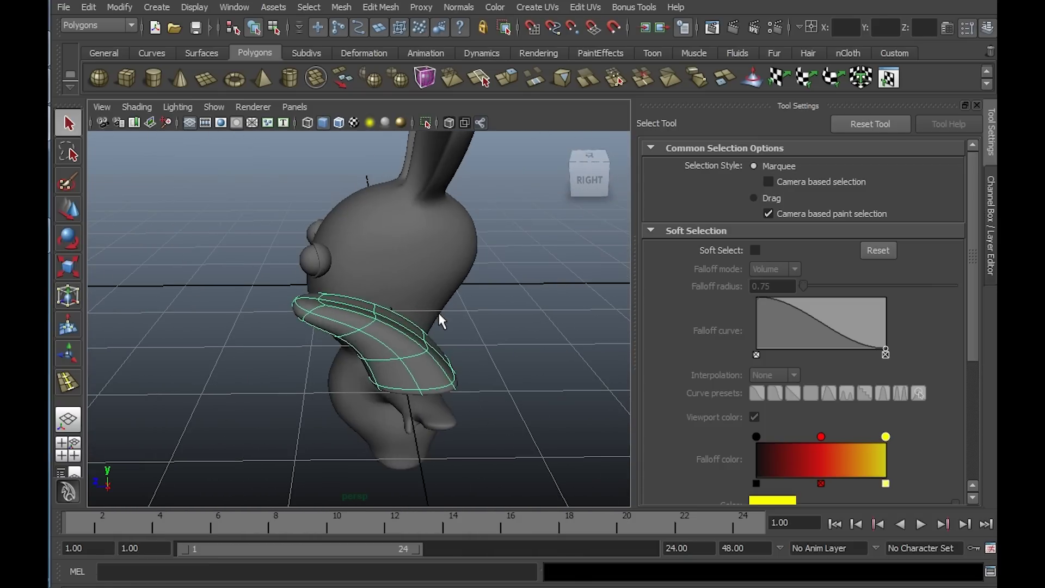
- Move the curved piece sideways onto the rabbit's mouth area in the front view
key(space)
key(space)
scroll(394, 403, down, 5)
alt+middle_drag(308, 332, 416, 327)
key(w)
drag(472, 333, 276, 357)
scroll(504, 436, up, 4)
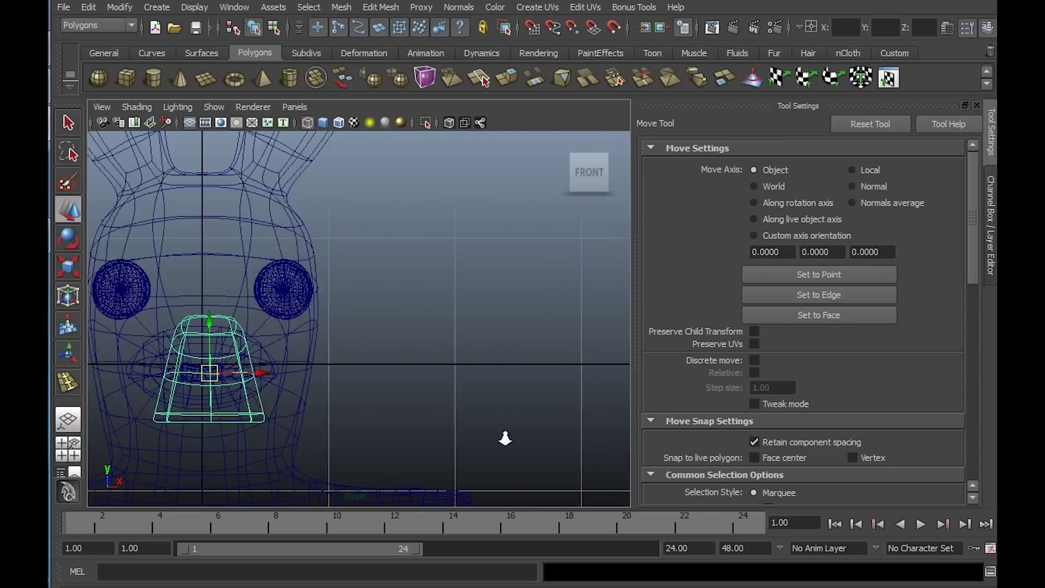
- Scale the curved piece down uniformly so that it fits within the mouth
scroll(475, 375, up, 2)
key(r)
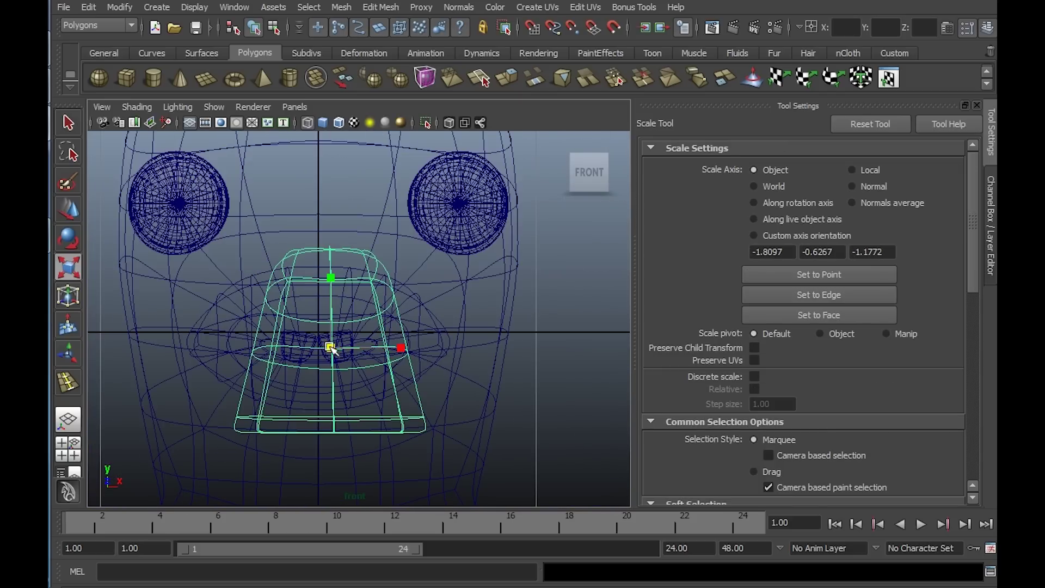
drag(330, 347, 145, 409)
- Snap the curved piece onto the vertical centre line in the front view and lower it toward the bottom of the mouth
key(w)
scroll(459, 423, up, 3)
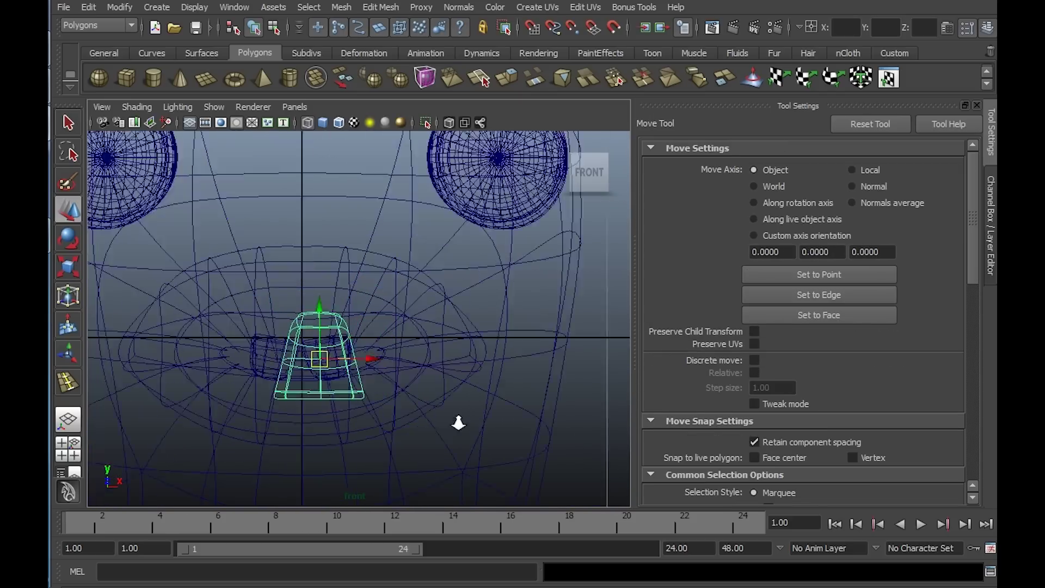
alt+middle_drag(519, 298, 422, 363)
middle_drag(399, 401, 333, 398)
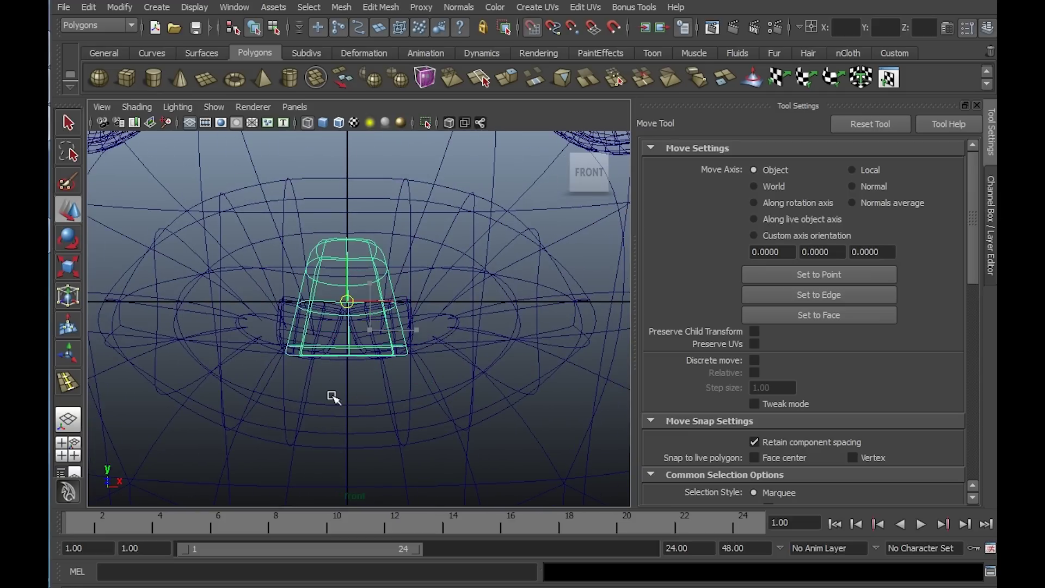
drag(348, 249, 350, 338)
- Move the curved piece forward into the mouth cavity in the side view, then enlarge it slightly and lower it
key(space)
key(space)
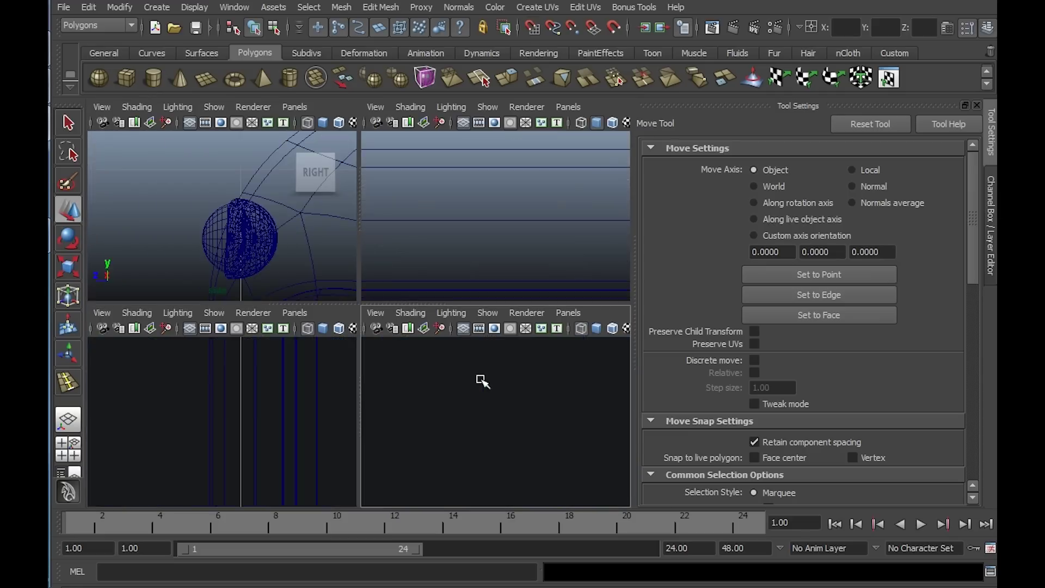
key(f)
alt+right_drag(492, 383, 383, 321)
alt+middle_drag(383, 322, 460, 331)
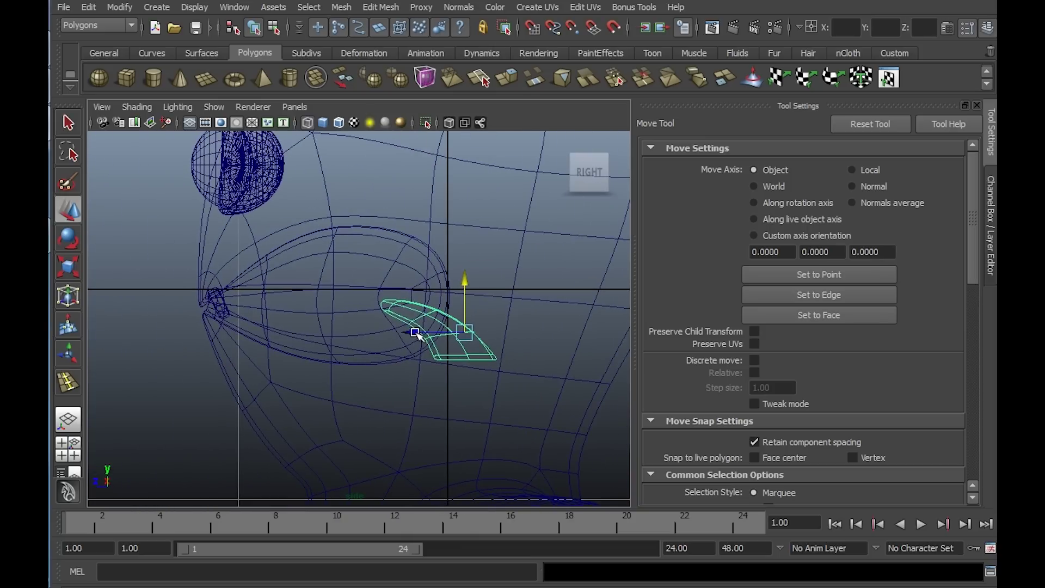
drag(416, 333, 295, 339)
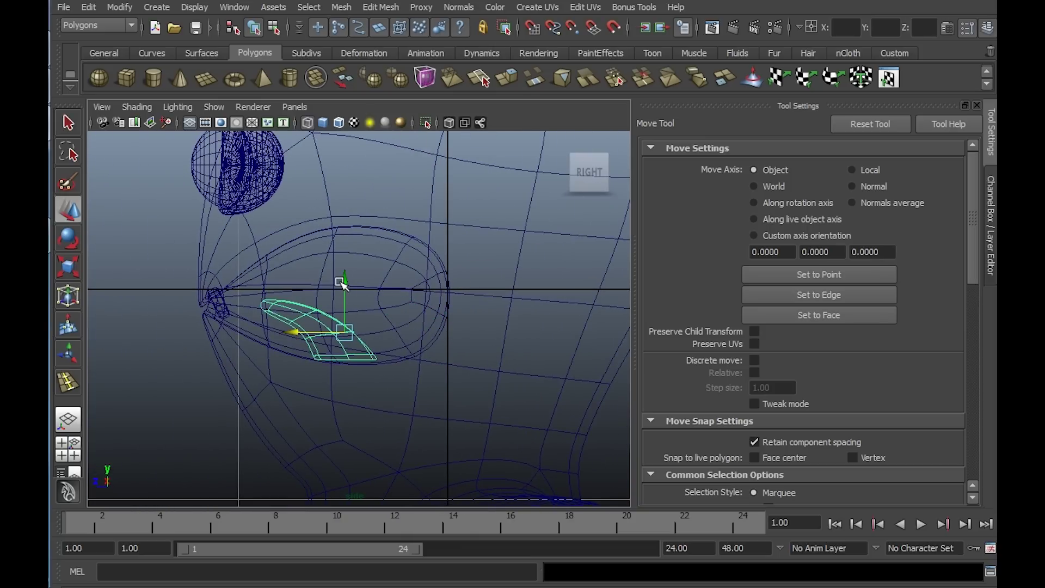
key(r)
key(w)
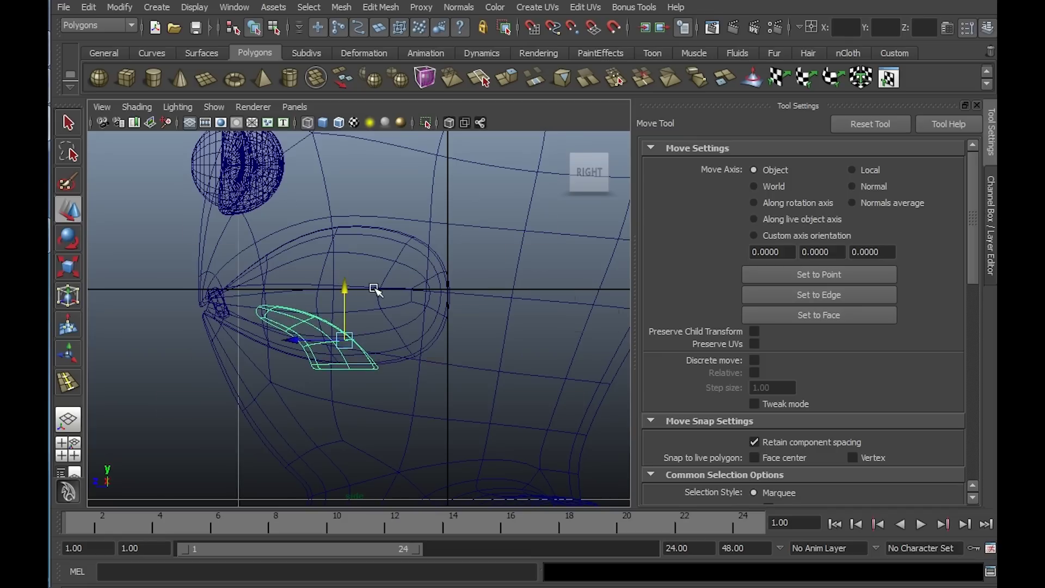
- Examine the curved piece's placement inside the rabbit's head from several angles in the perspective view
key(space)
key(space)
alt+drag(452, 245, 515, 233)
scroll(373, 283, up, 4)
alt+middle_drag(373, 282, 423, 271)
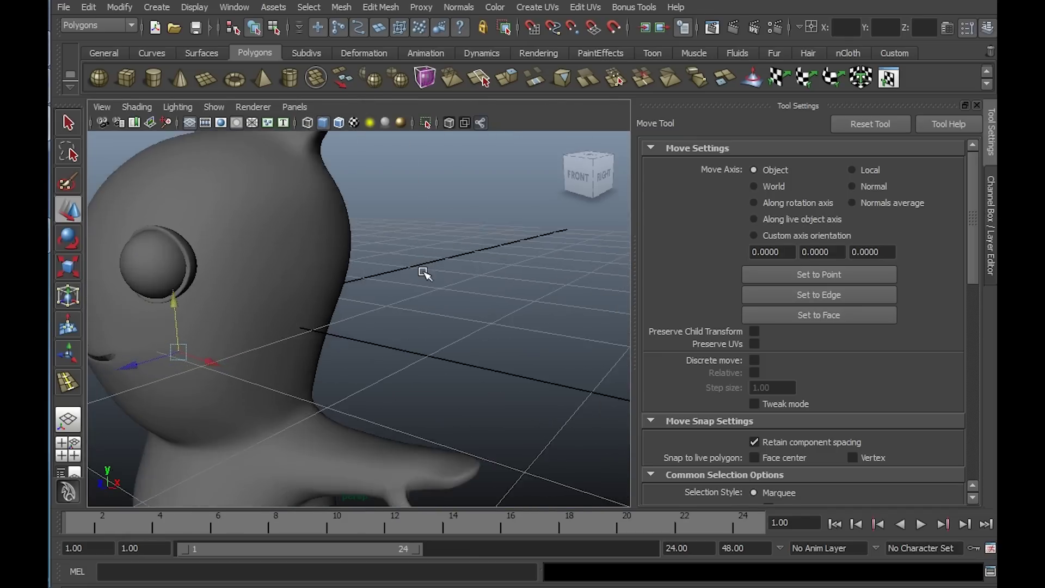
key(f)
alt+drag(439, 280, 449, 261)
alt+drag(340, 266, 389, 288)
alt+drag(582, 309, 332, 241)
alt+right_drag(332, 240, 311, 247)
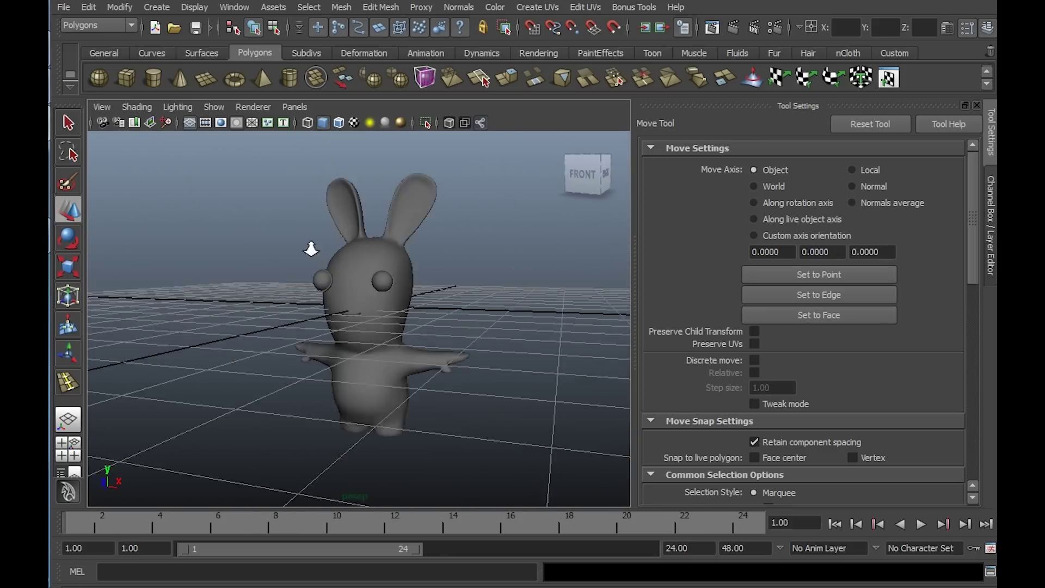
alt+drag(311, 247, 377, 261)
alt+right_drag(378, 261, 413, 338)
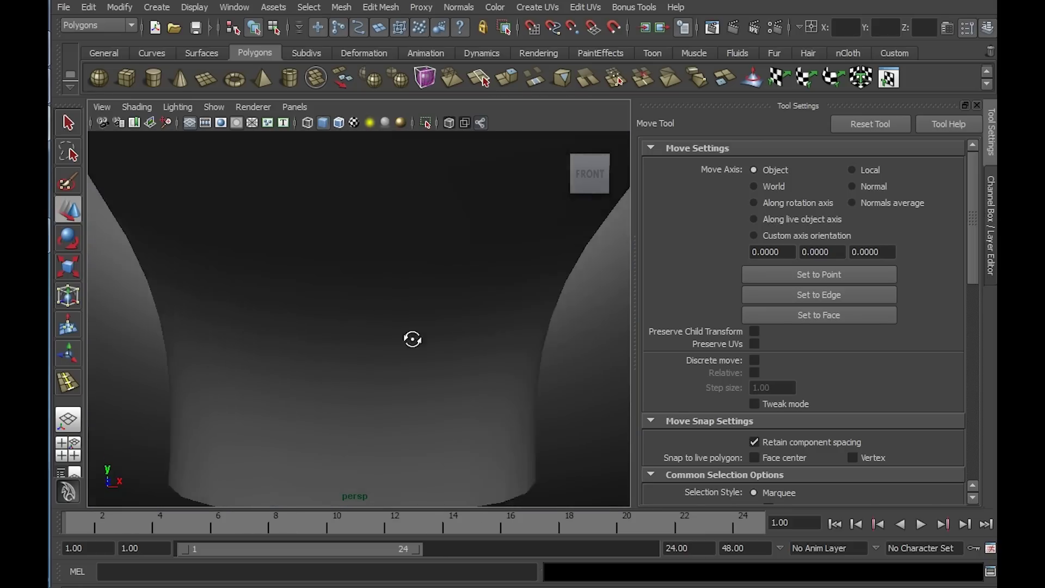
alt+drag(413, 338, 369, 332)
alt+right_drag(369, 332, 378, 357)
alt+drag(378, 357, 319, 364)
click(467, 367)
alt+drag(466, 366, 420, 371)
alt+right_drag(420, 371, 357, 341)
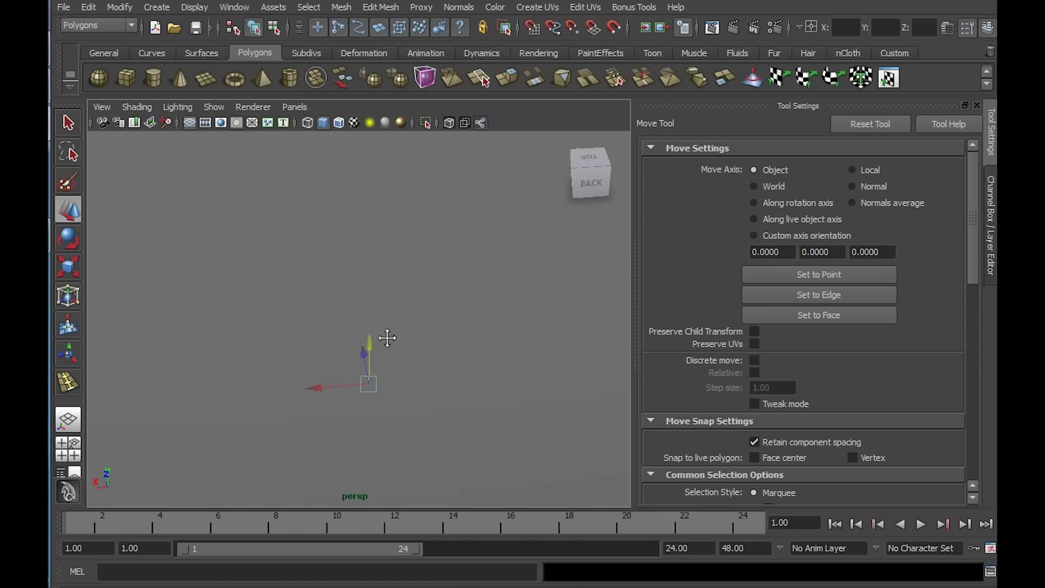
alt+drag(387, 336, 397, 301)
- Widen the curved piece's bottom-end vertices horizontally in the front view using soft selection with a falloff radius of 2
key(space)
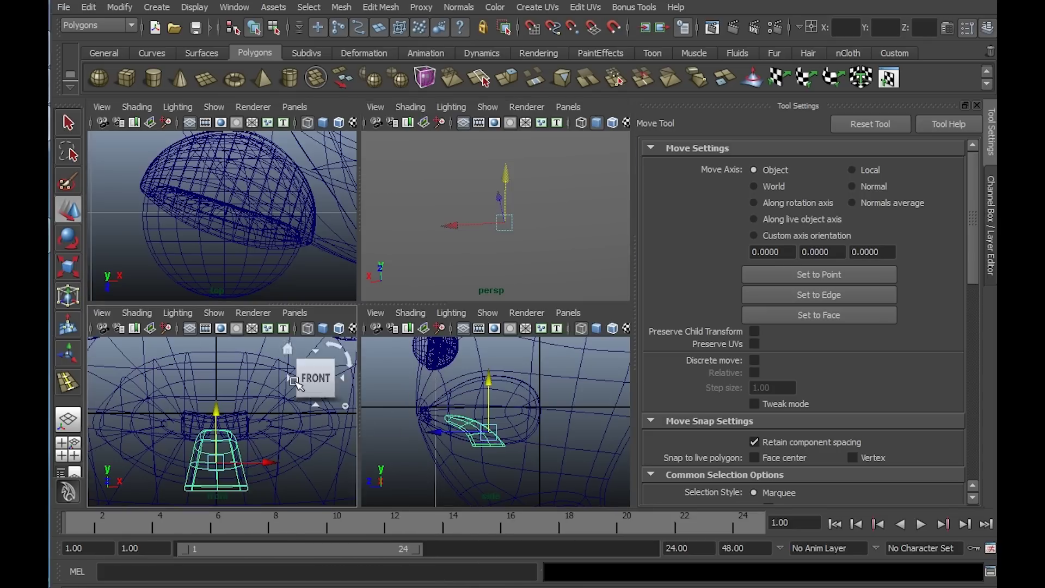
key(space)
right_drag(426, 347, 354, 309)
key(ctrl+z)
right_drag(420, 362, 355, 310)
scroll(517, 348, up, 2)
key(r)
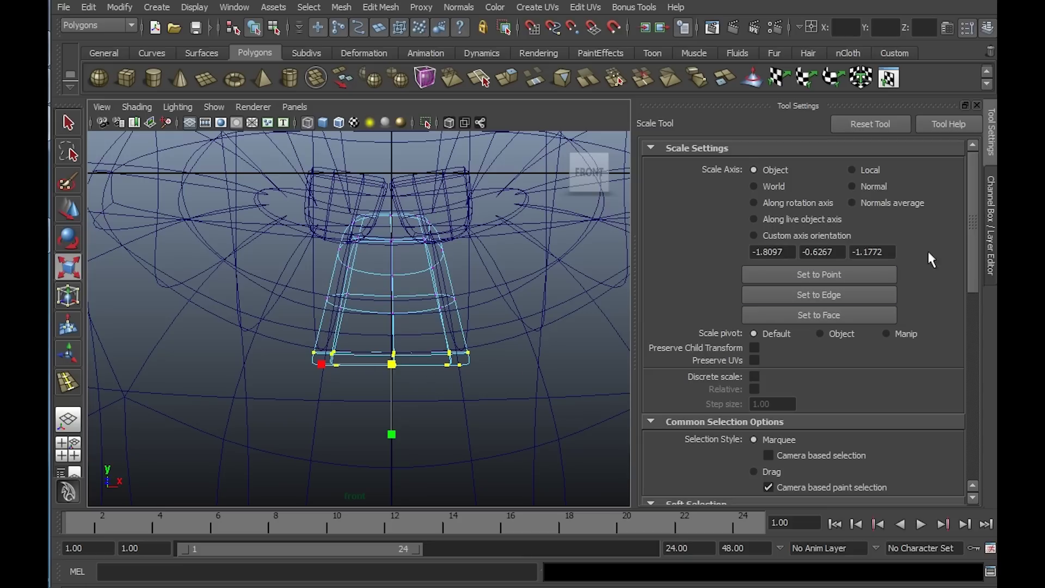
drag(973, 203, 976, 297)
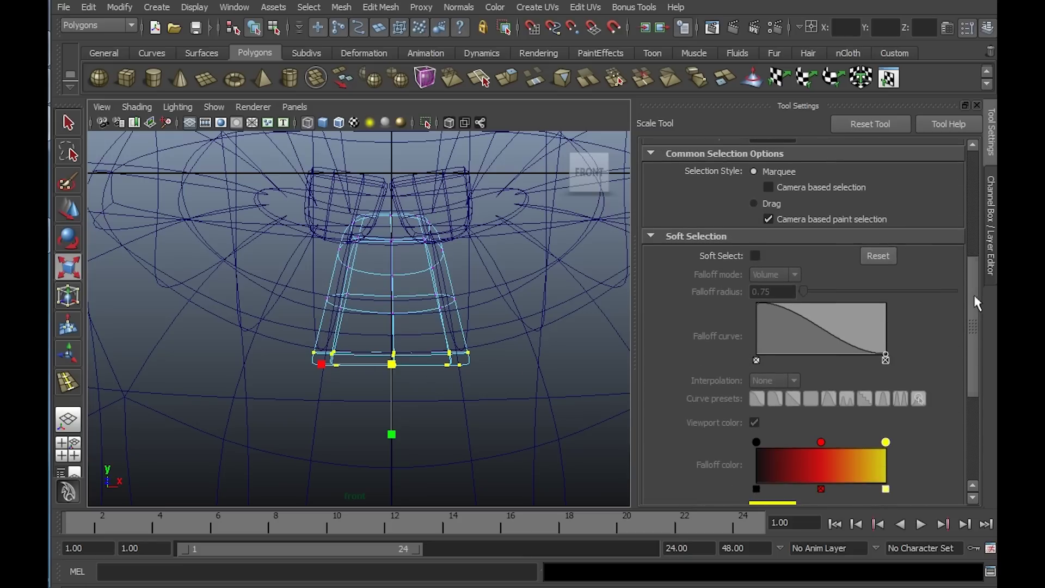
click(755, 256)
text(2)
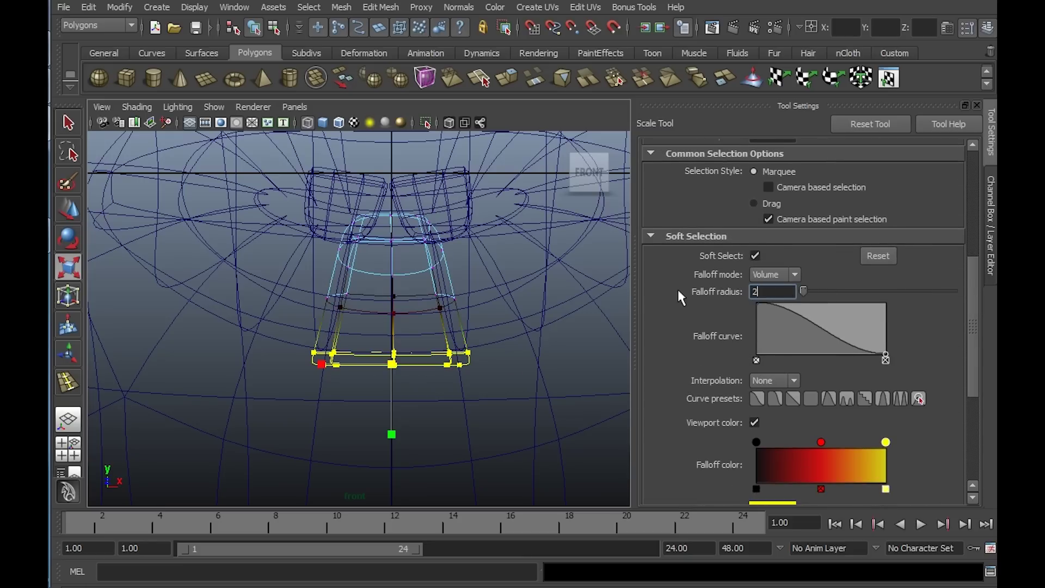
key(Return)
drag(323, 363, 261, 364)
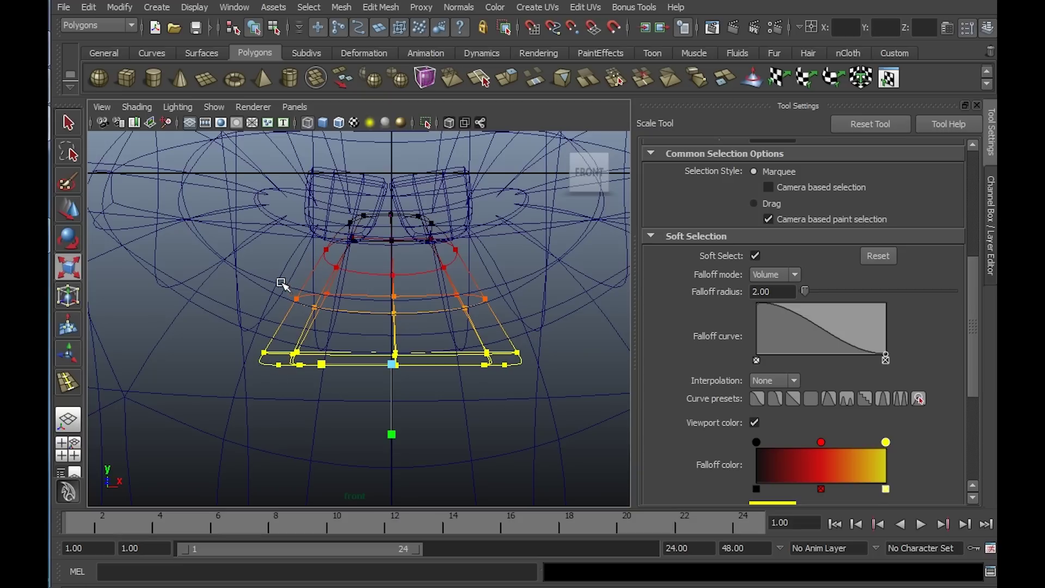
- Set the soft selection falloff radius to 1 and narrow the piece's upper and middle vertex rows horizontally
drag(281, 283, 521, 330)
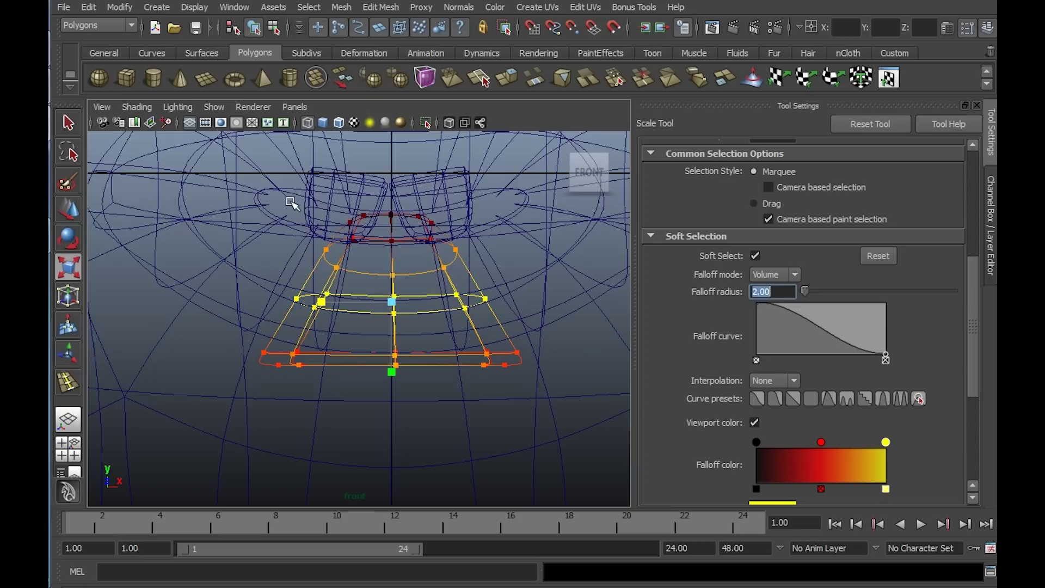
drag(290, 202, 498, 277)
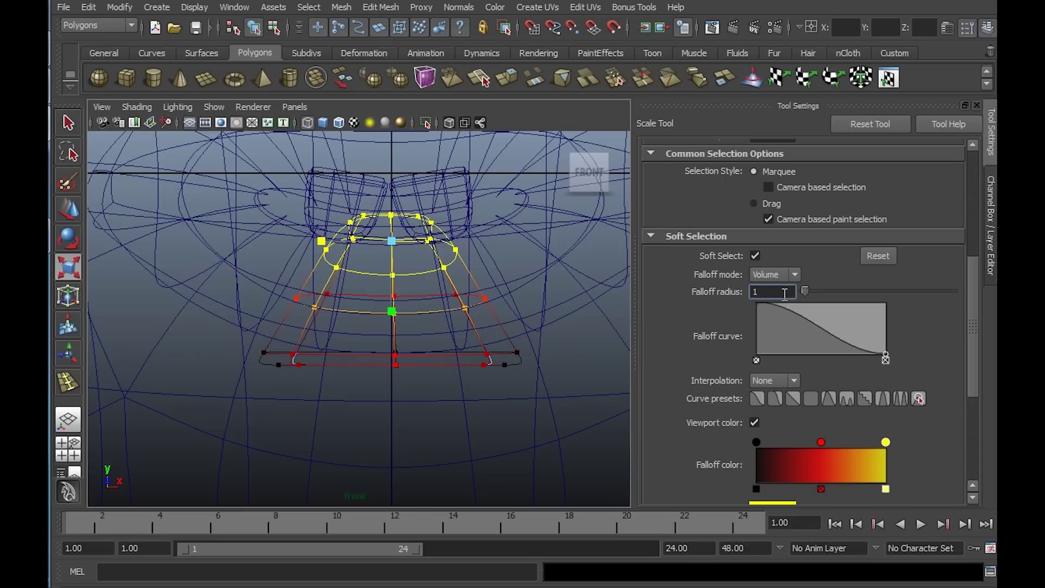
key(Return)
drag(320, 241, 339, 240)
drag(292, 285, 498, 323)
drag(333, 301, 337, 301)
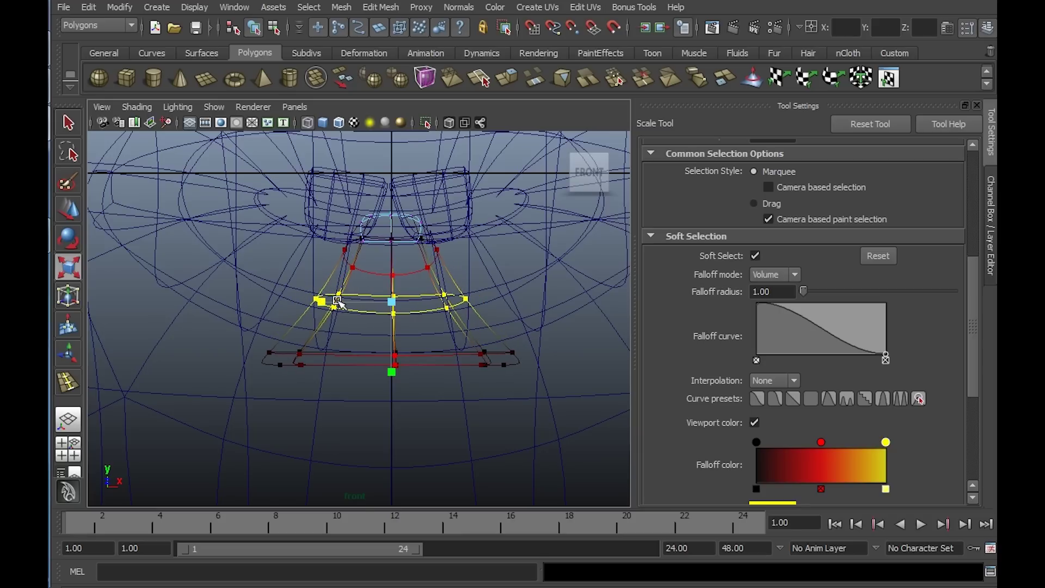
- Inspect the mouth area and the inside of the rabbit's head from several angles in the perspective view
key(space)
key(space)
mouse_move(465, 212)
alt+mouse_down()
mouse_move(463, 231)
mouse_move(443, 235)
alt+mouse_up()
alt+right_drag(448, 244, 380, 240)
alt+right_drag(430, 249, 369, 244)
alt+drag(420, 255, 398, 251)
mouse_move(398, 251)
alt+right_down()
mouse_move(370, 242)
mouse_move(409, 245)
alt+right_up()
alt+drag(413, 262, 436, 230)
alt+right_drag(436, 240, 422, 289)
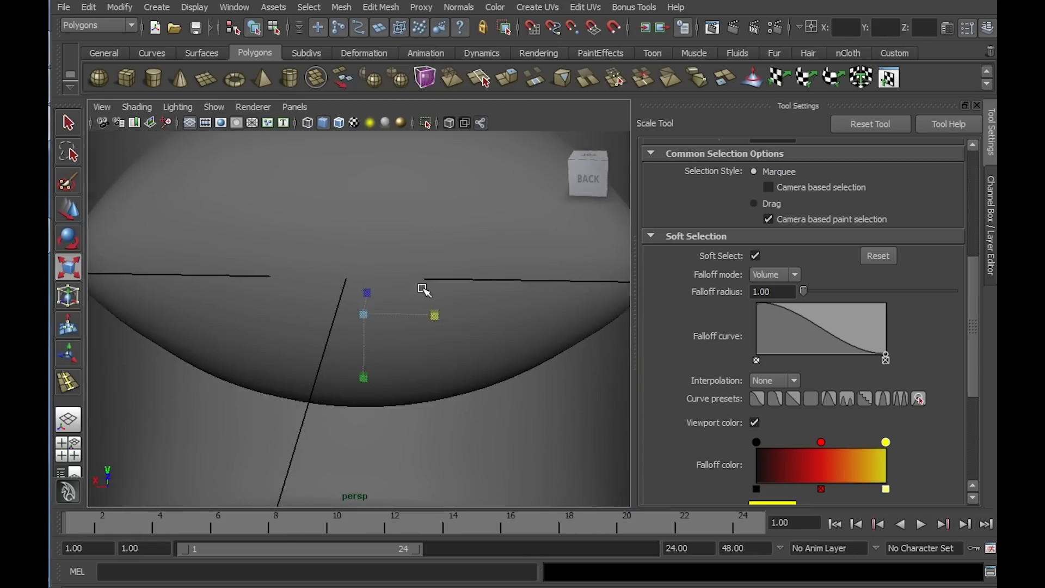
alt+drag(422, 289, 520, 275)
alt+drag(392, 260, 474, 263)
alt+drag(340, 262, 454, 272)
alt+right_drag(447, 294, 354, 281)
alt+drag(463, 291, 413, 289)
- Select the rabbit's body mesh and assign it to a new display layer
right_drag(485, 264, 530, 244)
click(366, 248)
scroll(368, 250, down, 5)
key(w)
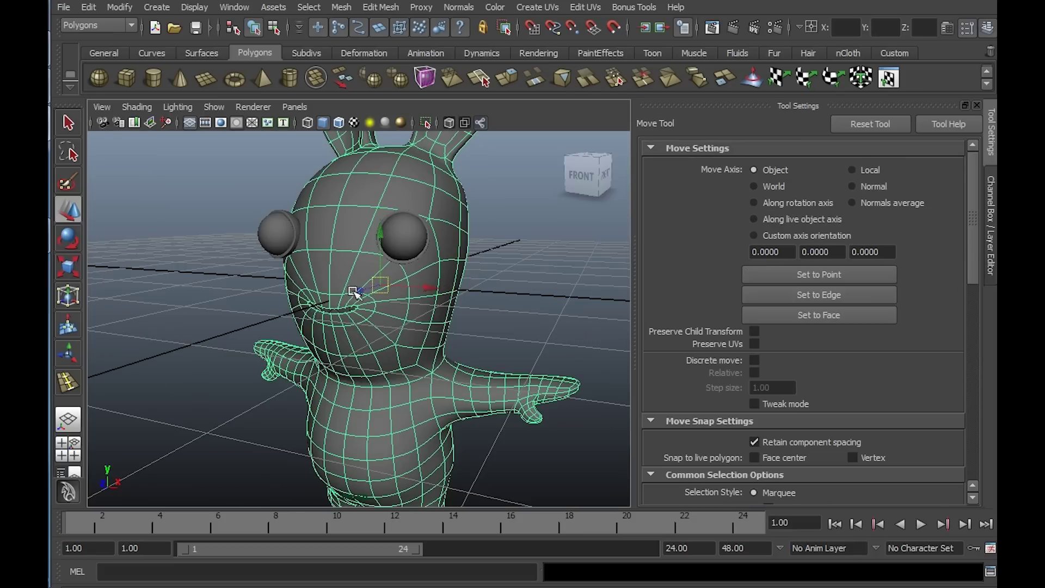
click(985, 209)
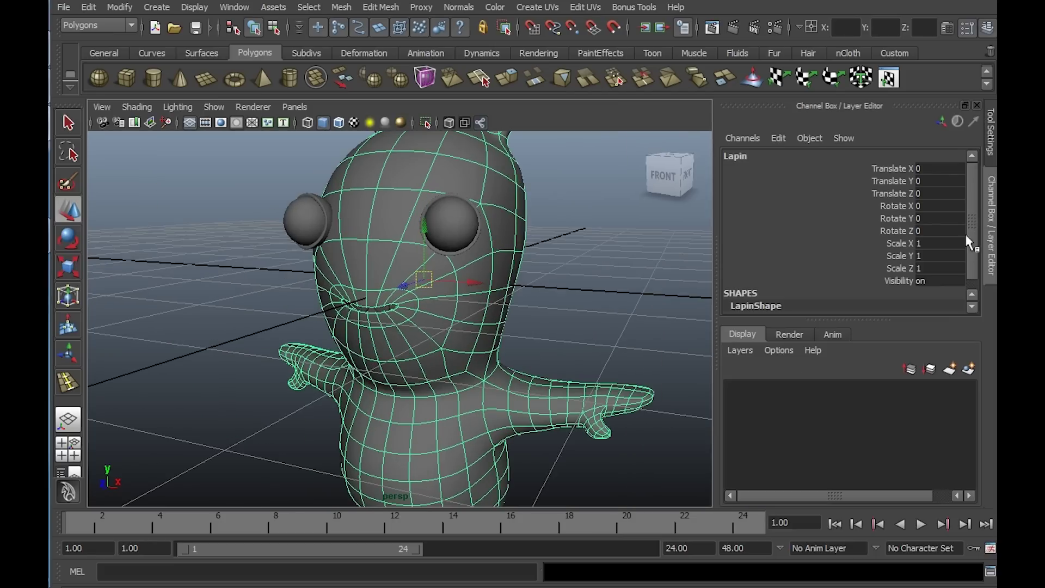
alt+drag(609, 272, 506, 244)
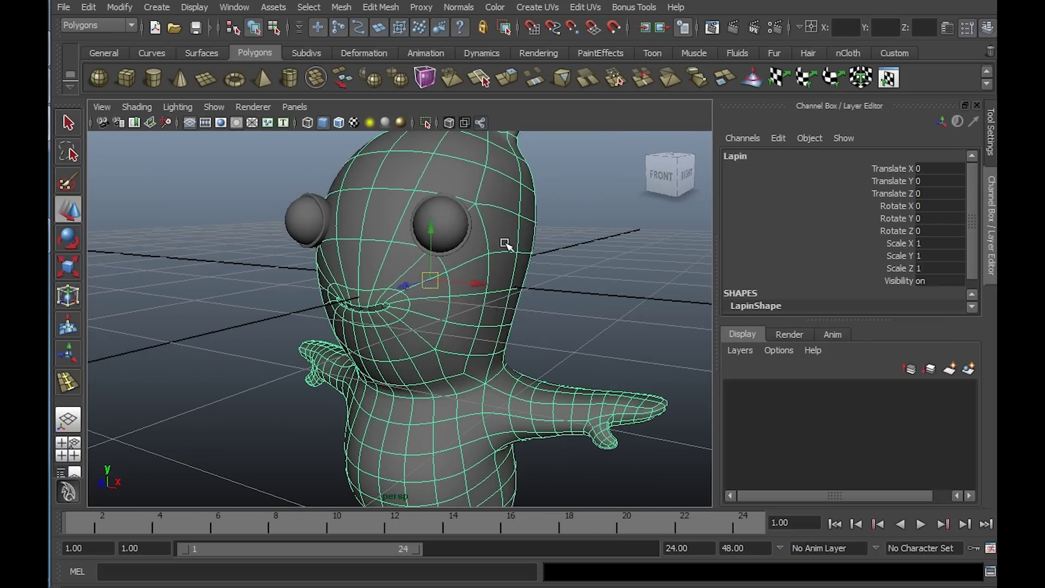
click(969, 370)
- Hide the body's display layer to examine the parts inside the head, then show the layer again
click(736, 389)
alt+drag(524, 325, 433, 305)
click(737, 389)
alt+drag(458, 338, 394, 253)
- Clear the selection and hide the grid in the perspective view
right_drag(469, 308, 424, 298)
click(573, 295)
alt+drag(425, 298, 509, 304)
click(189, 122)
alt+drag(430, 278, 446, 345)
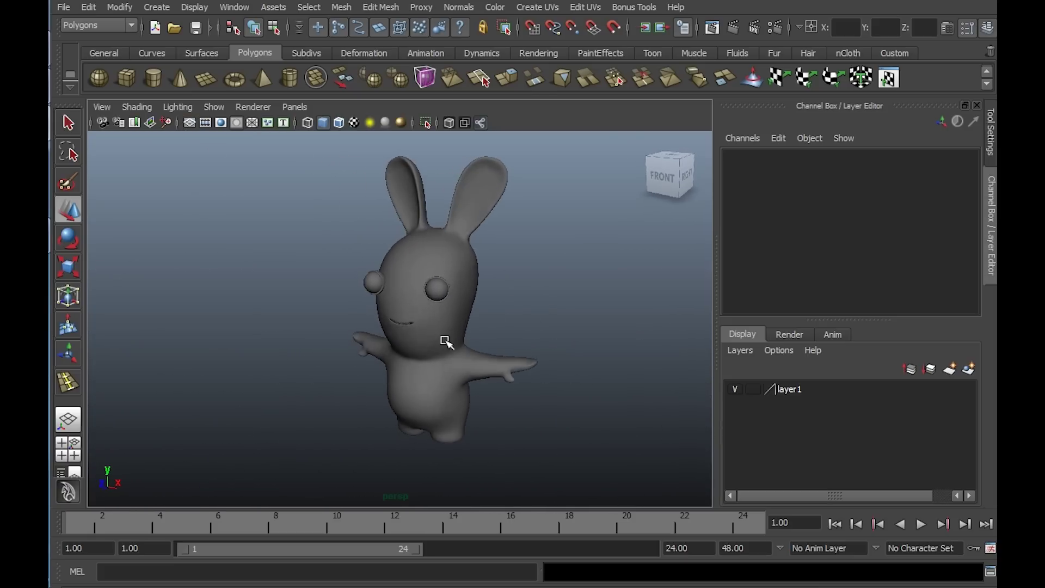